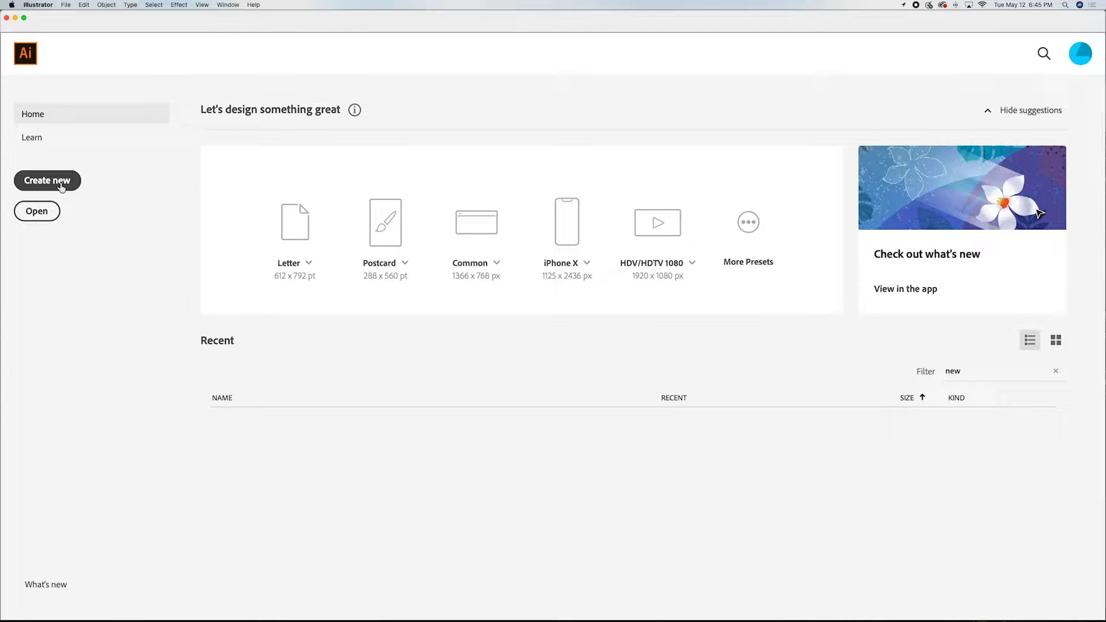
Step: Start a new document and replace the Untitled-5 name with 'Instructions' in Preset Details
{"action": "left_click", "coordinate": [61, 186]}
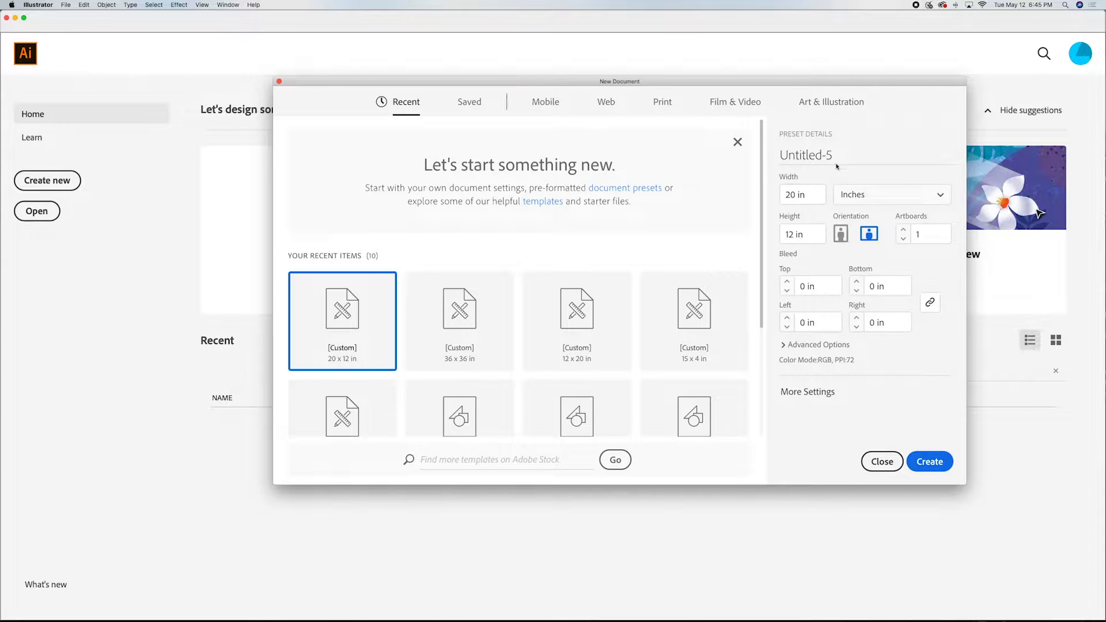
{"action": "left_click", "coordinate": [835, 161]}
{"action": "left_click_drag", "start_coordinate": [906, 153], "coordinate": [780, 154]}
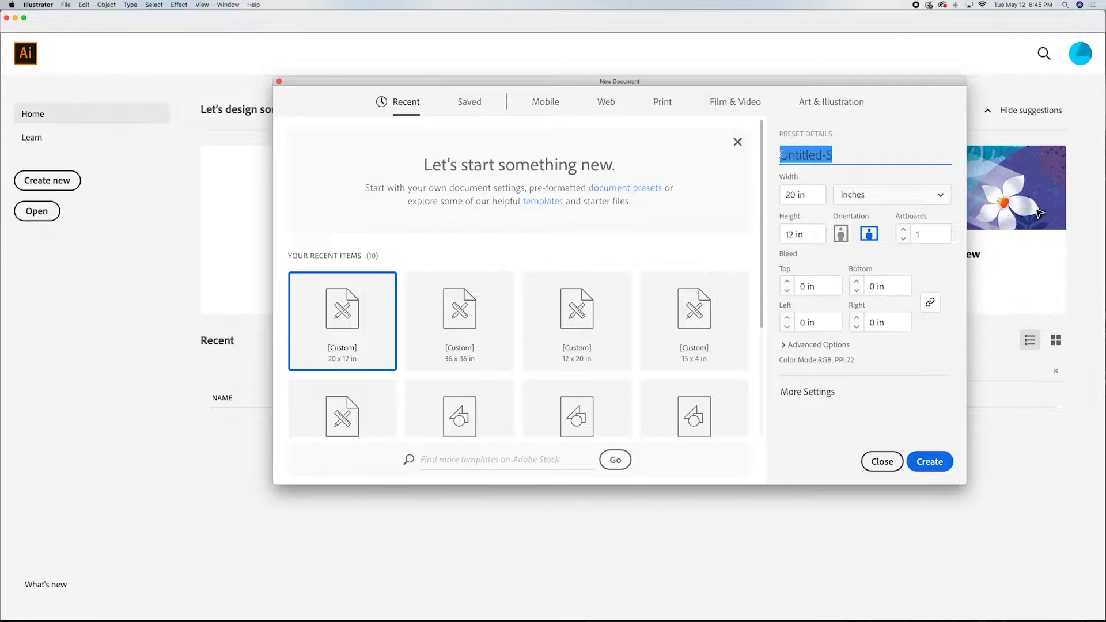
{"action": "type", "text": "Instru"}
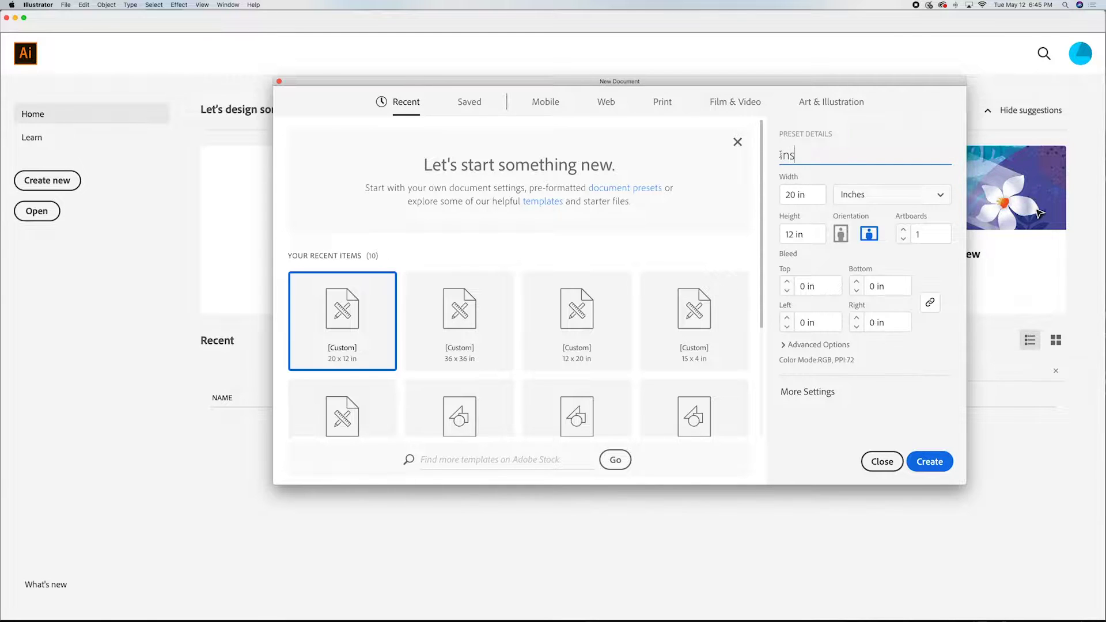
{"action": "type", "text": "ctions"}
Step: Create the blank Instructions document and open CandelHolderMissionDesign.ai
{"action": "left_click", "coordinate": [933, 464]}
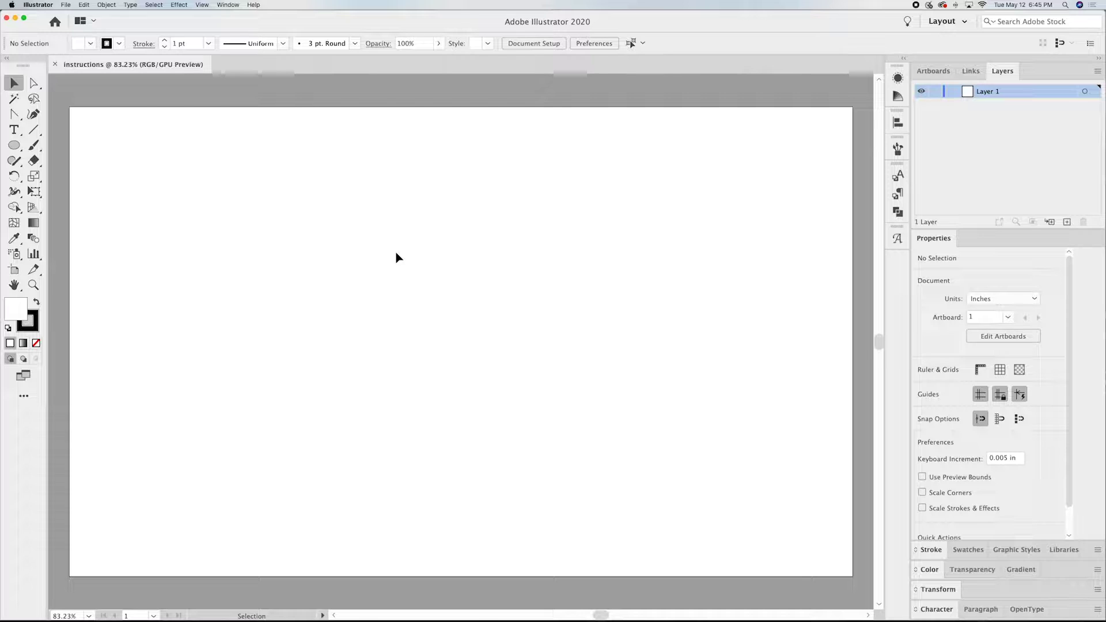
{"action": "key", "text": "super+o"}
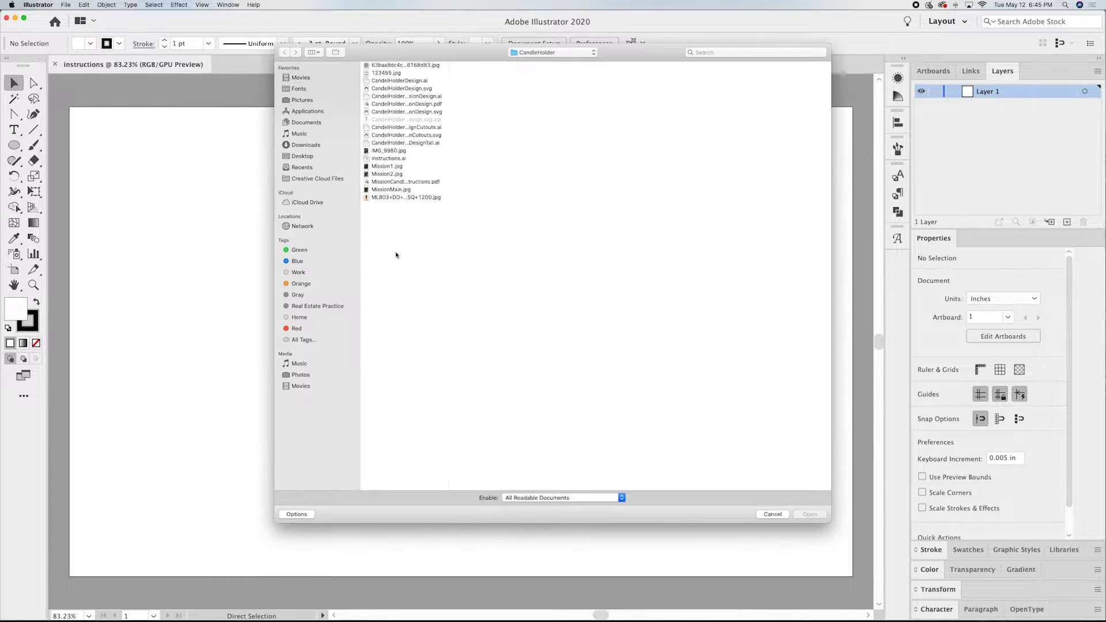
{"action": "left_click", "coordinate": [399, 97]}
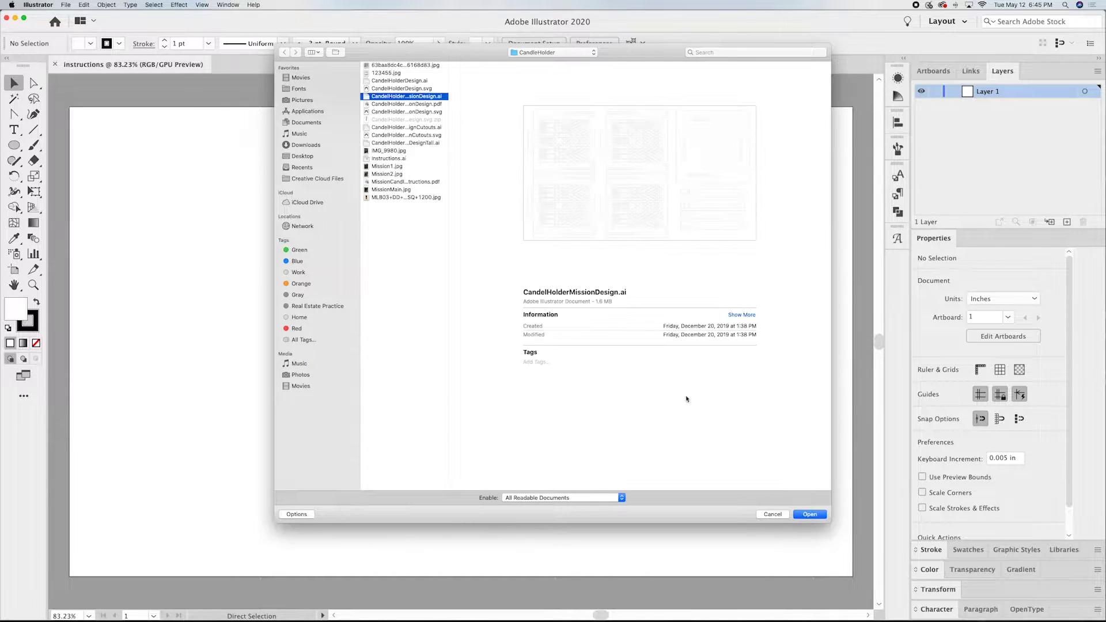
{"action": "left_click", "coordinate": [811, 514]}
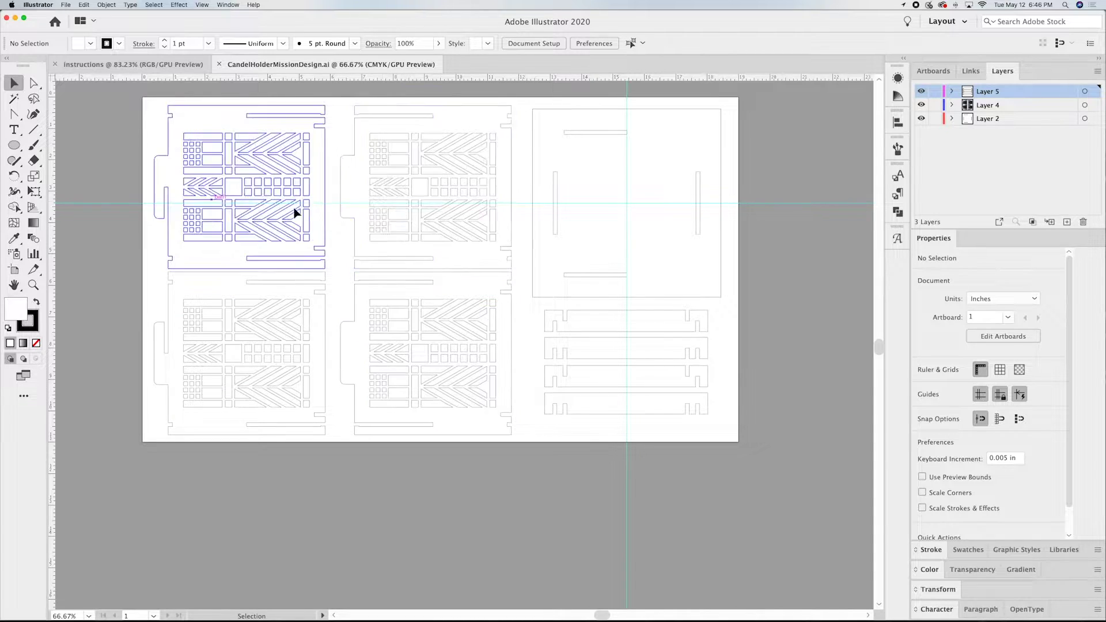
Step: Select the two side panels, square base and two strips, then return to the Instructions tab
{"action": "left_click", "coordinate": [320, 229]}
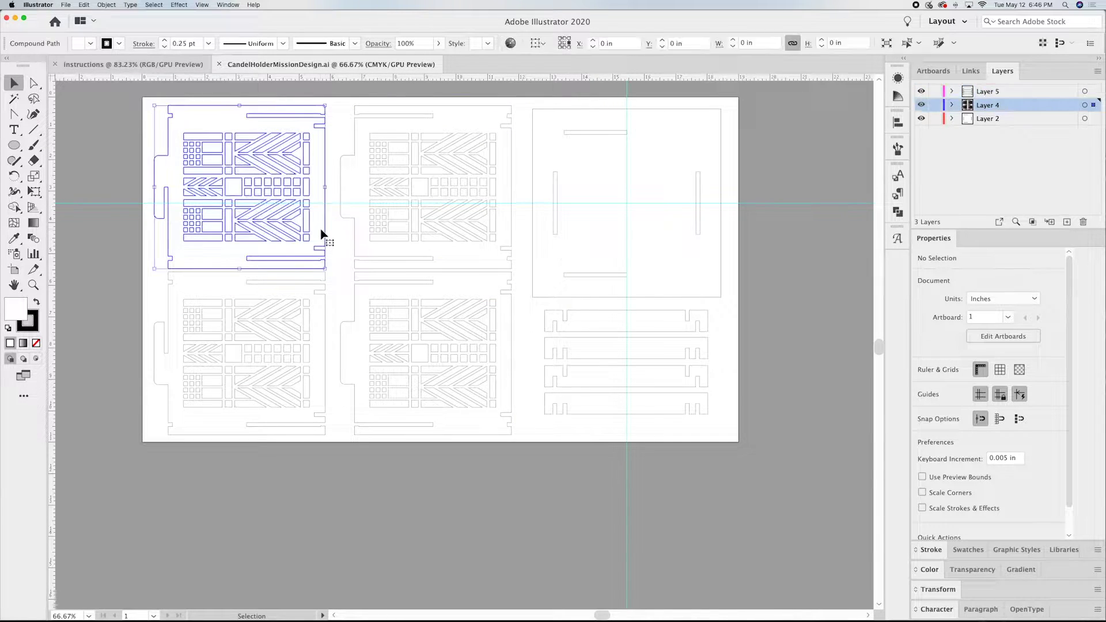
{"action": "left_click", "coordinate": [366, 242], "text": "shift"}
{"action": "left_click", "coordinate": [553, 253], "text": "shift"}
{"action": "left_click", "coordinate": [595, 327], "text": "shift"}
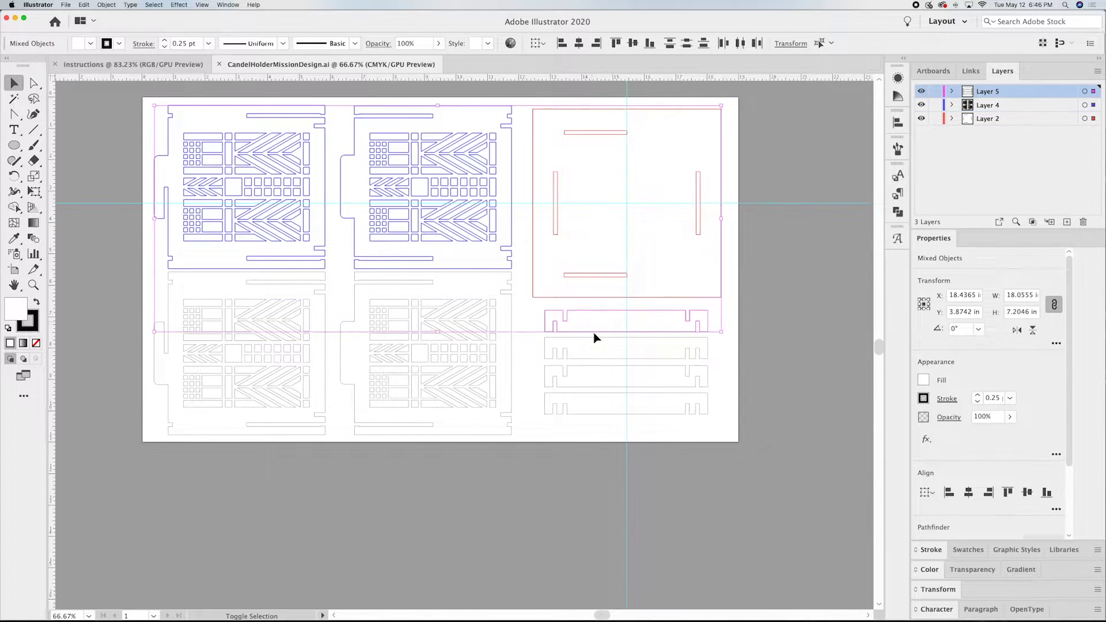
{"action": "left_click", "coordinate": [593, 349], "text": "shift"}
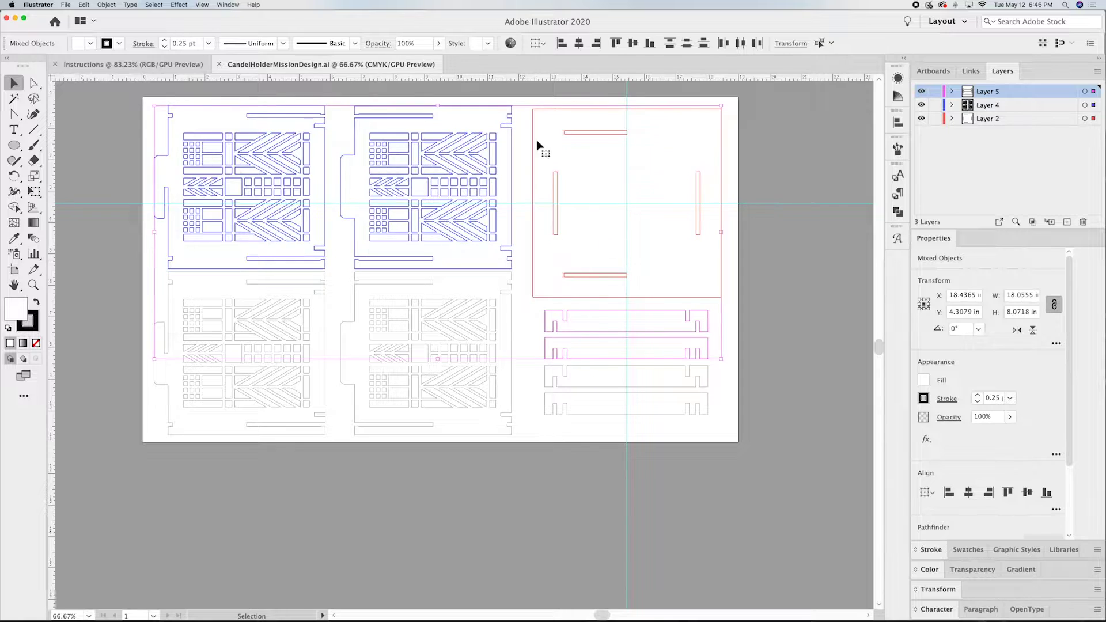
{"action": "left_click", "coordinate": [136, 64]}
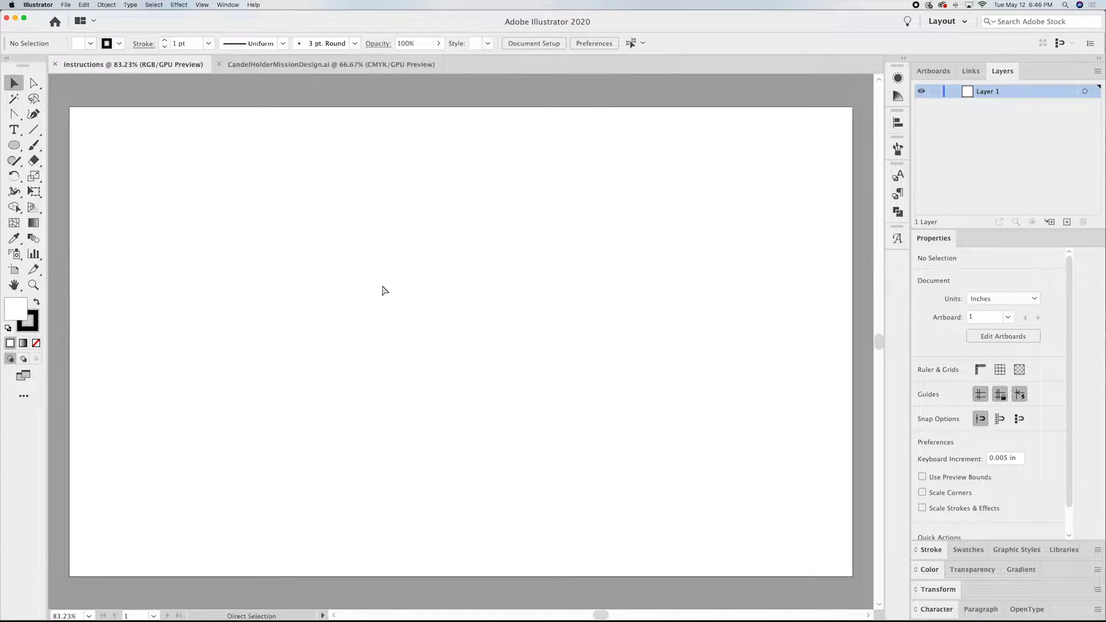
Step: Paste the pieces into Instructions and rotate both side panels 90°
{"action": "key", "text": "ctrl+v"}
{"action": "left_click", "coordinate": [487, 154]}
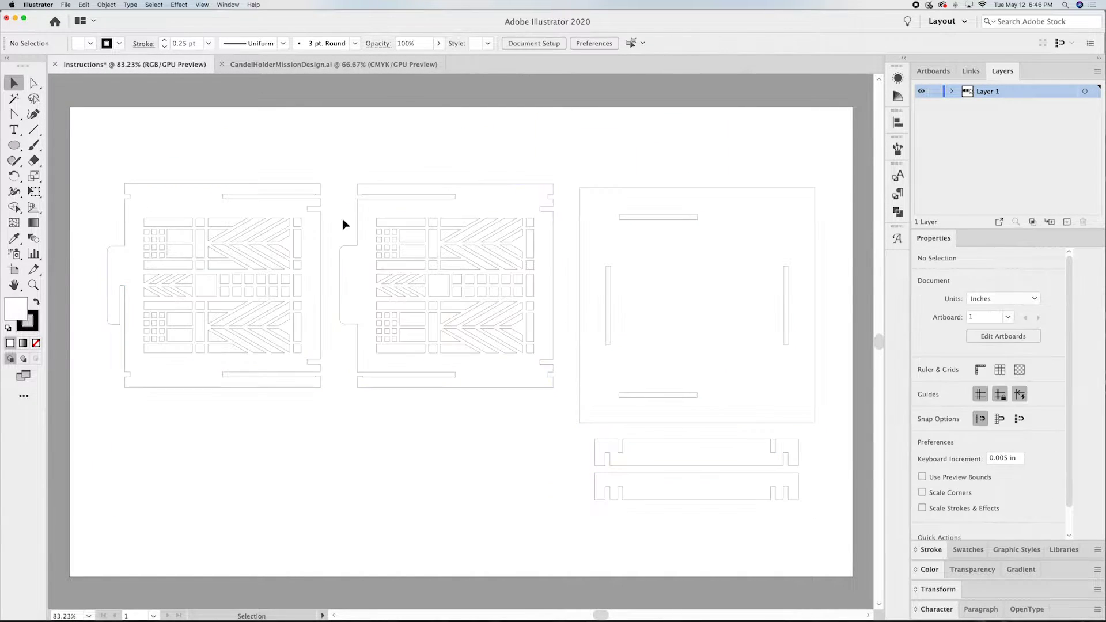
{"action": "left_click", "coordinate": [313, 241]}
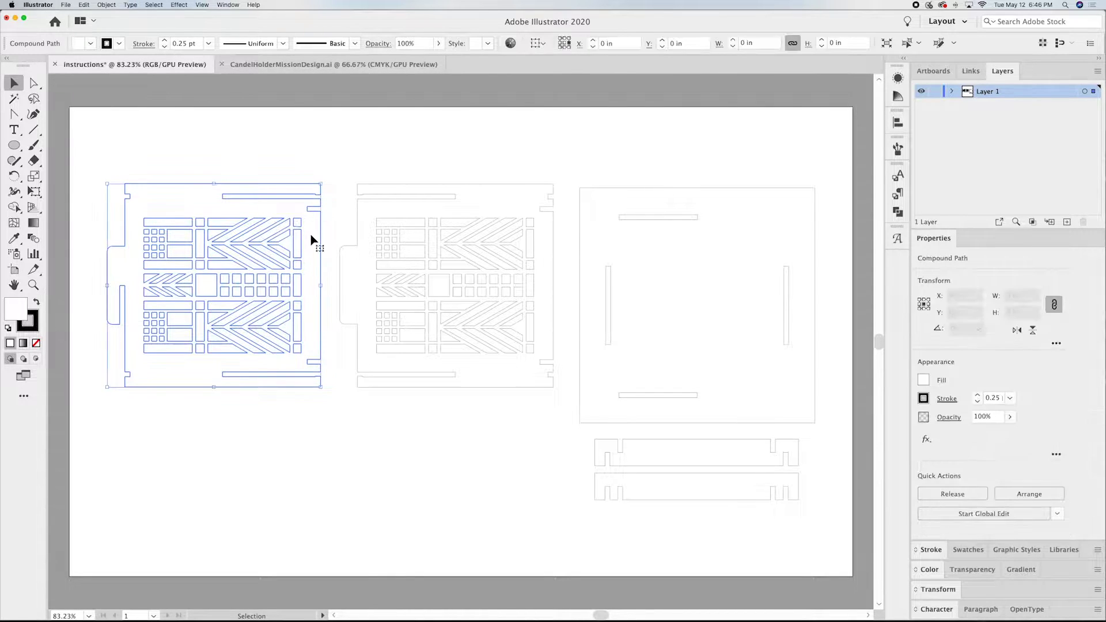
{"action": "left_click_drag", "start_coordinate": [324, 392], "coordinate": [315, 208]}
{"action": "left_click", "coordinate": [372, 222]}
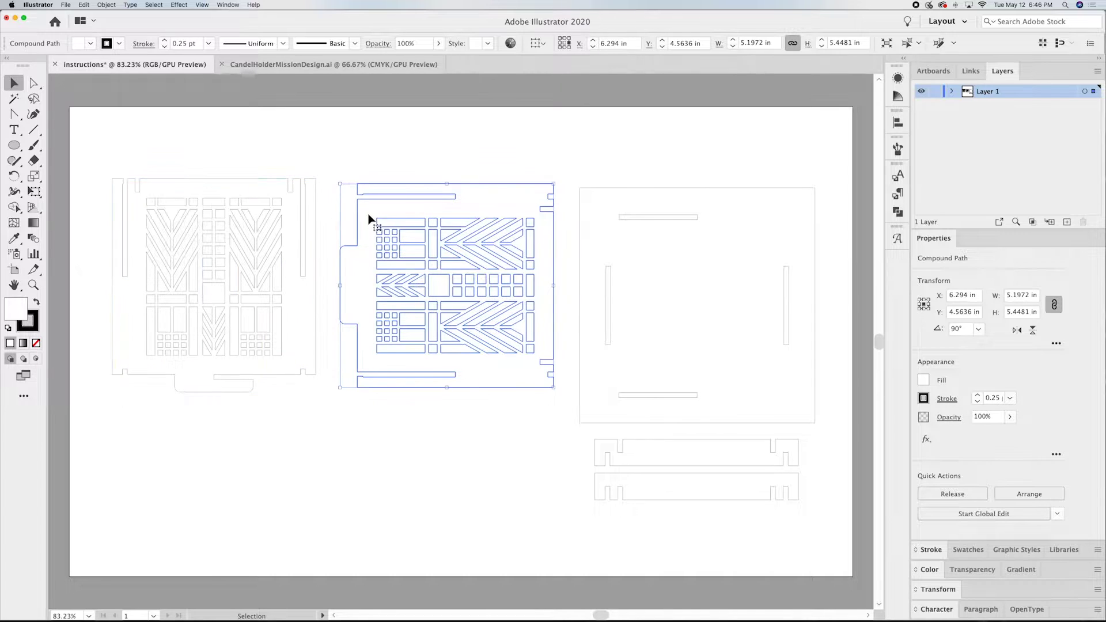
{"action": "left_click_drag", "start_coordinate": [564, 386], "coordinate": [549, 192]}
Step: Move the two rotated side panels to the left side of the page
{"action": "left_click_drag", "start_coordinate": [527, 248], "coordinate": [235, 423]}
{"action": "left_click_drag", "start_coordinate": [294, 355], "coordinate": [128, 271]}
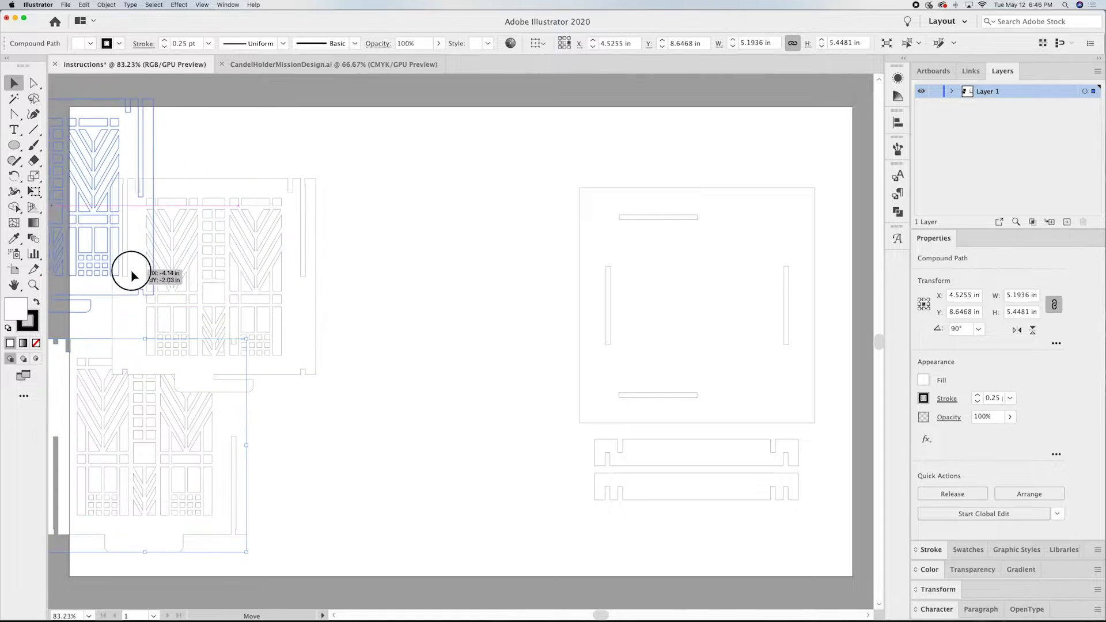
{"action": "left_click_drag", "start_coordinate": [229, 370], "coordinate": [443, 322]}
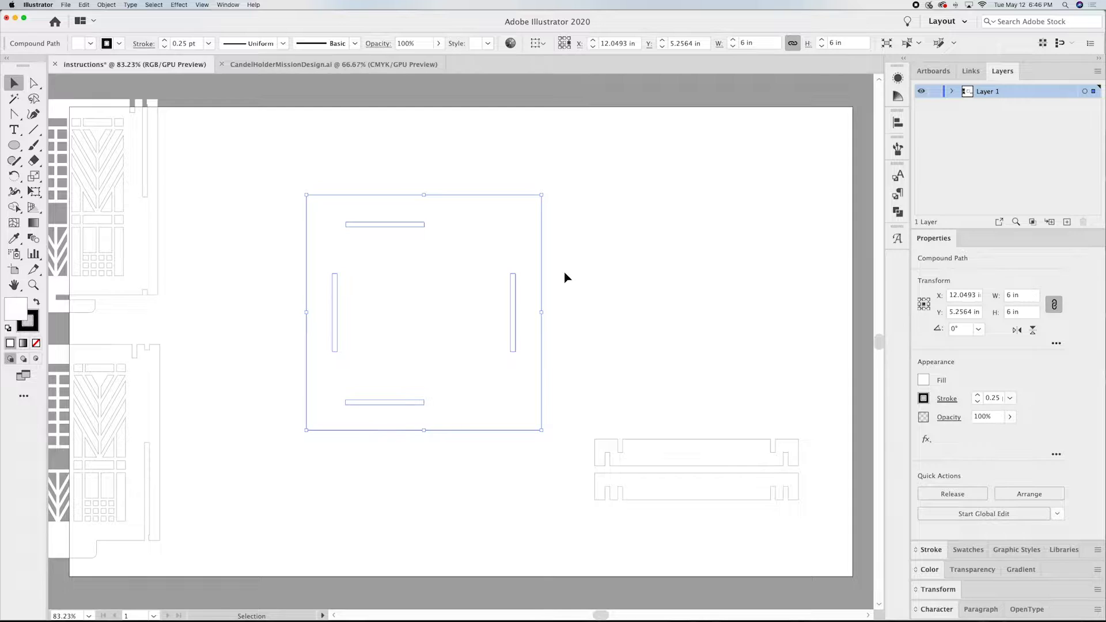
Step: Apply 3D Extrude & Bevel to the square base with Isometric Top position and 8 pt depth
{"action": "left_click", "coordinate": [179, 5]}
{"action": "mouse_move", "coordinate": [209, 60]}
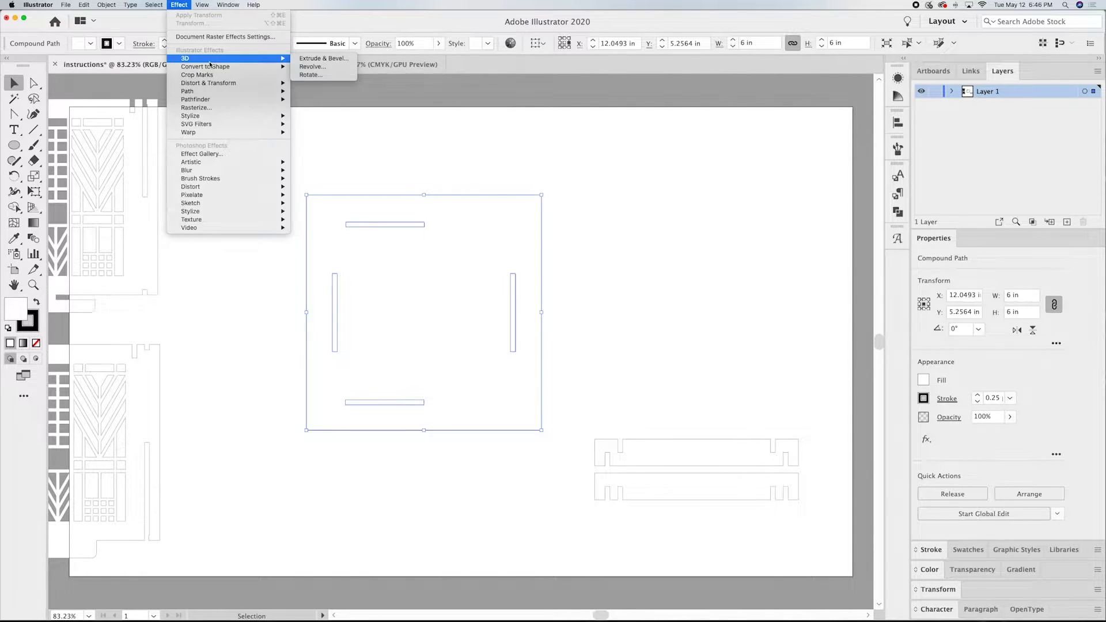
{"action": "left_click", "coordinate": [313, 59]}
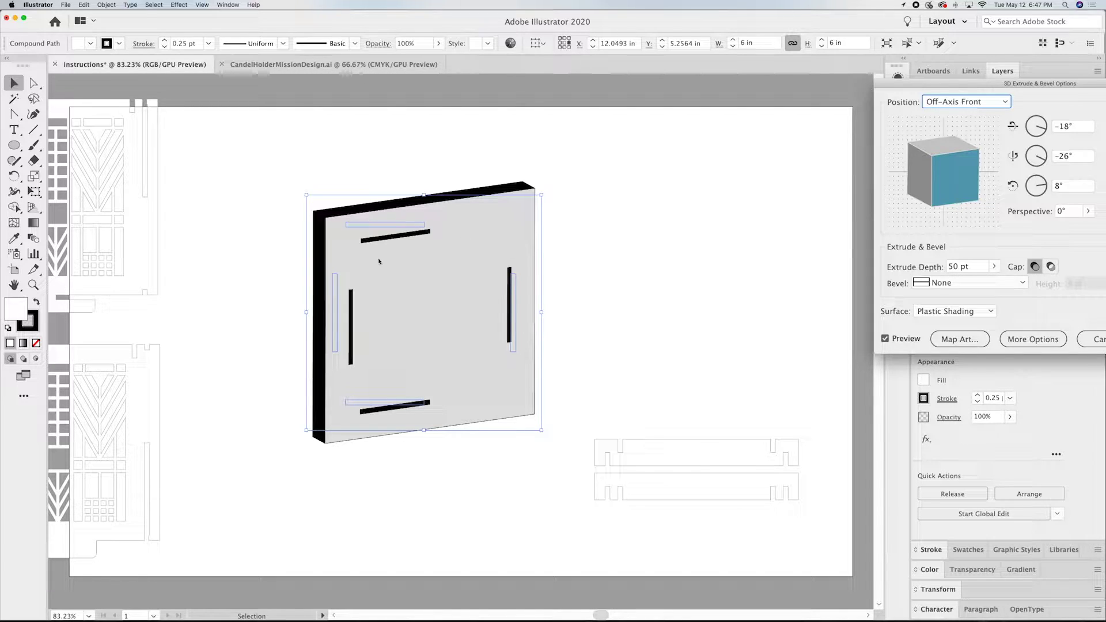
{"action": "left_click", "coordinate": [1005, 102]}
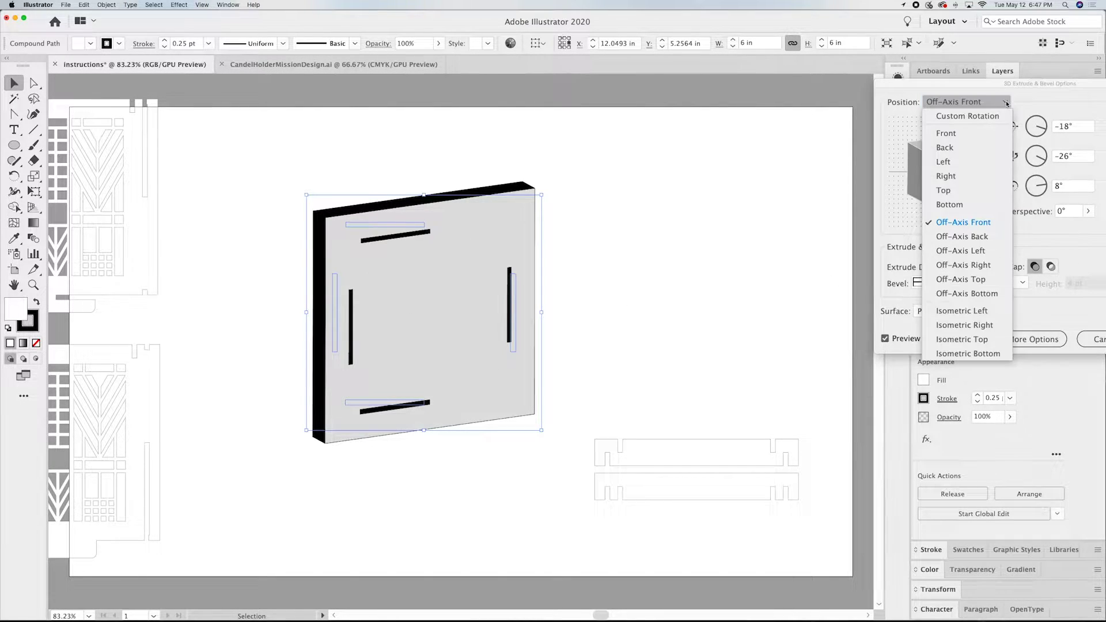
{"action": "left_click", "coordinate": [990, 341]}
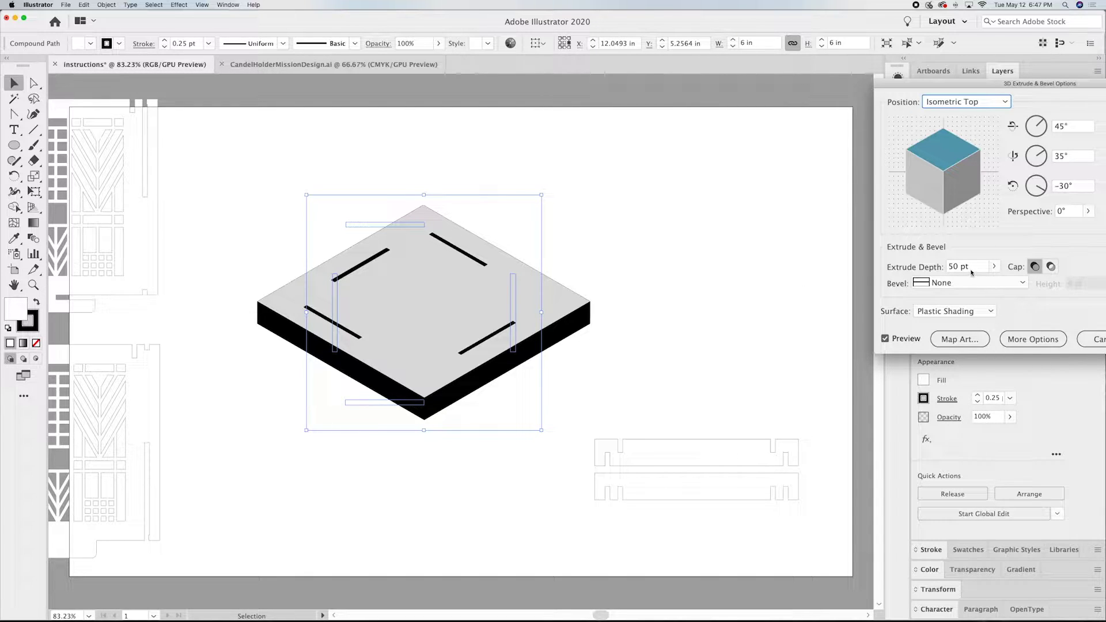
{"action": "left_click_drag", "start_coordinate": [972, 270], "coordinate": [936, 265]}
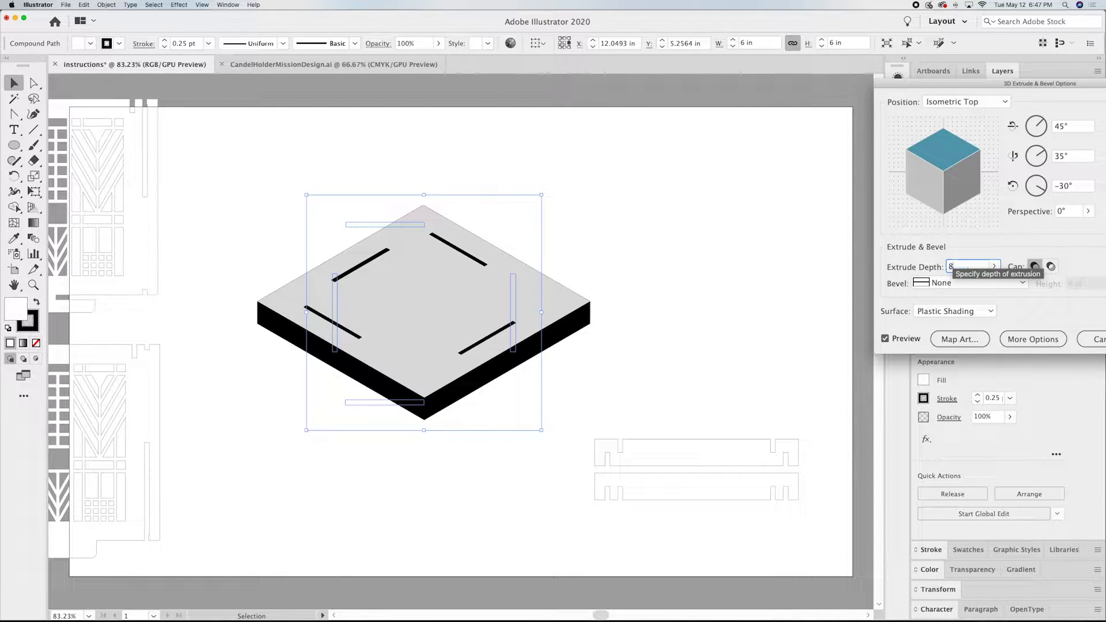
{"action": "type", "text": "8"}
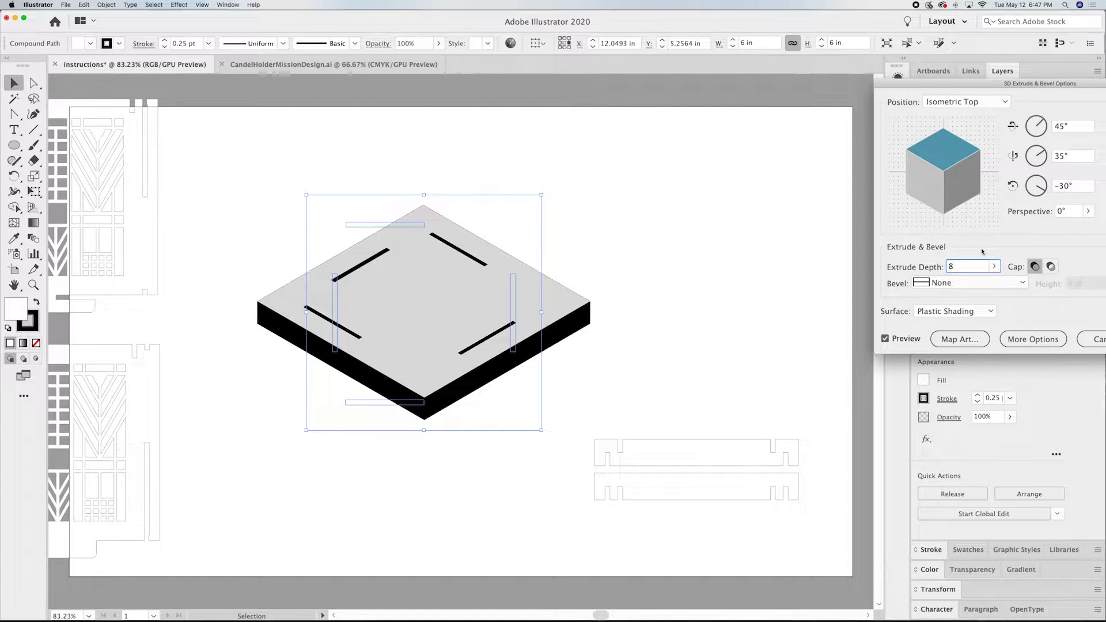
{"action": "key", "text": "Tab"}
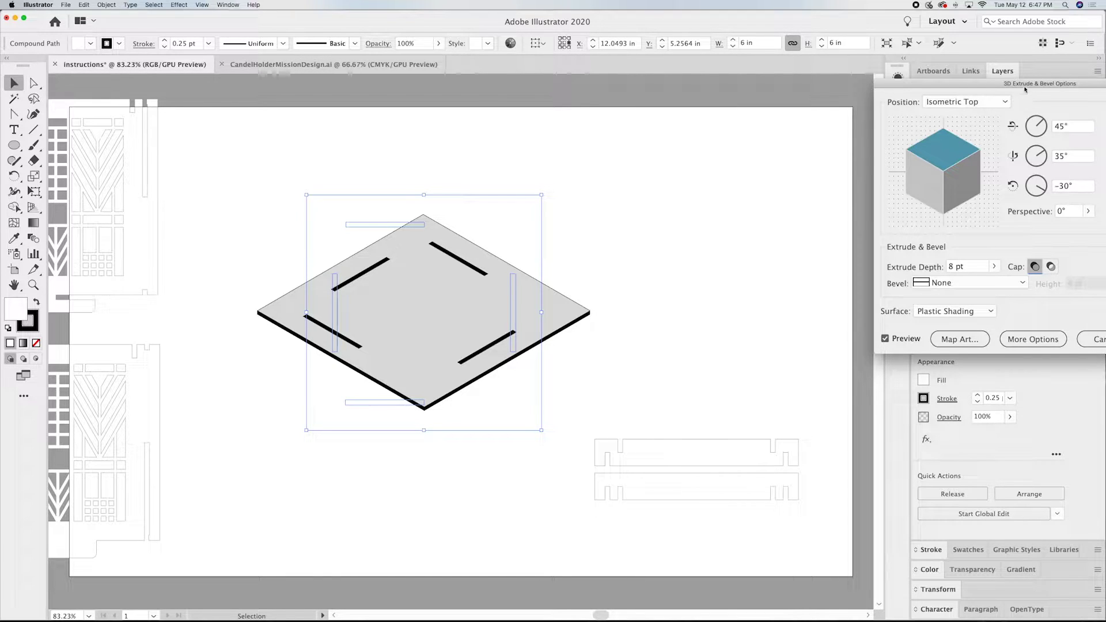
{"action": "left_click_drag", "start_coordinate": [1025, 87], "coordinate": [923, 82]}
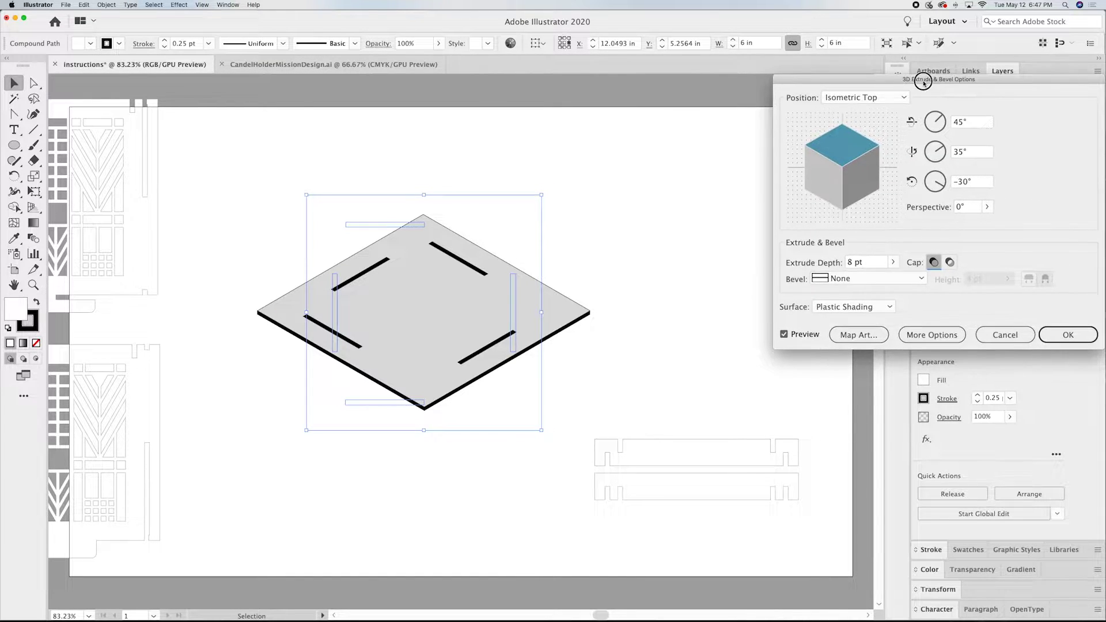
{"action": "left_click", "coordinate": [1068, 336]}
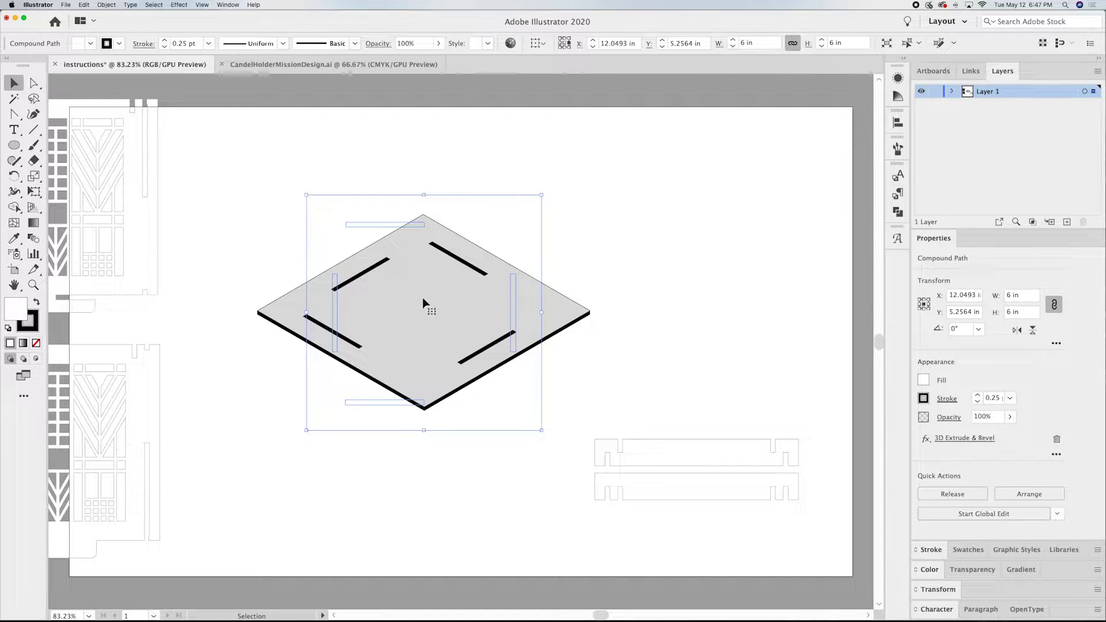
Step: Move the 3D slab lower and expand its appearance into editable shapes
{"action": "left_click_drag", "start_coordinate": [497, 314], "coordinate": [462, 349]}
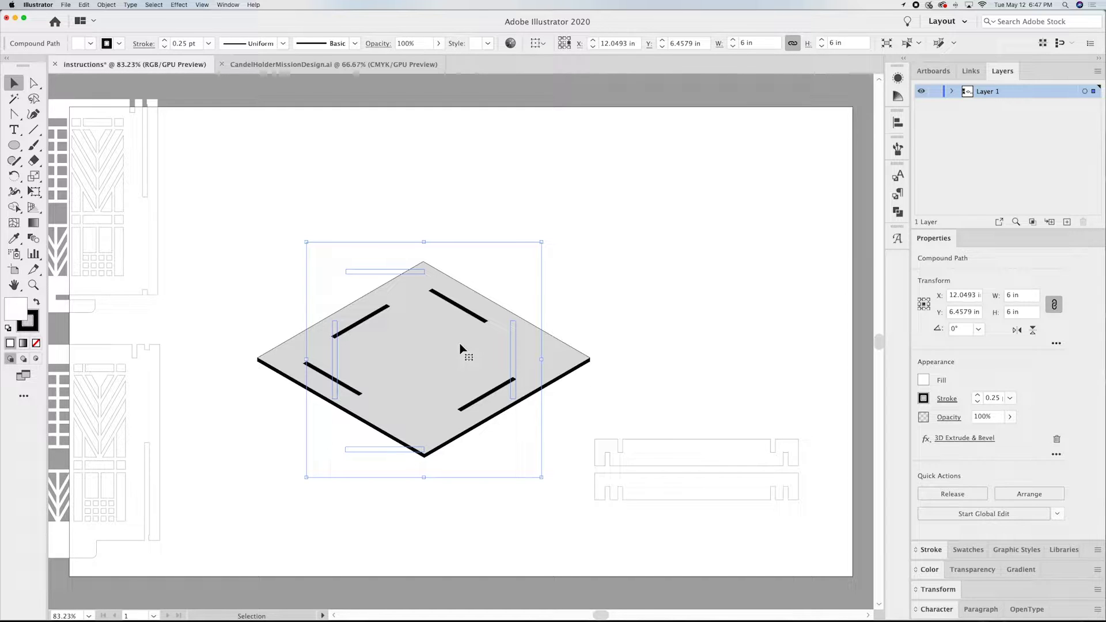
{"action": "left_click", "coordinate": [109, 5]}
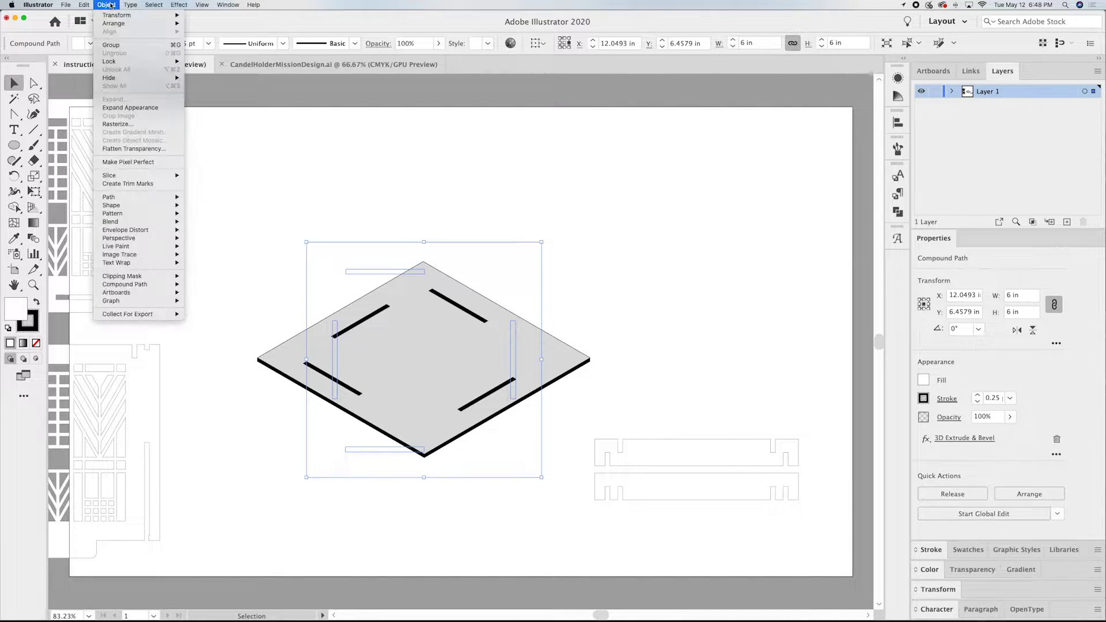
{"action": "left_click", "coordinate": [153, 109]}
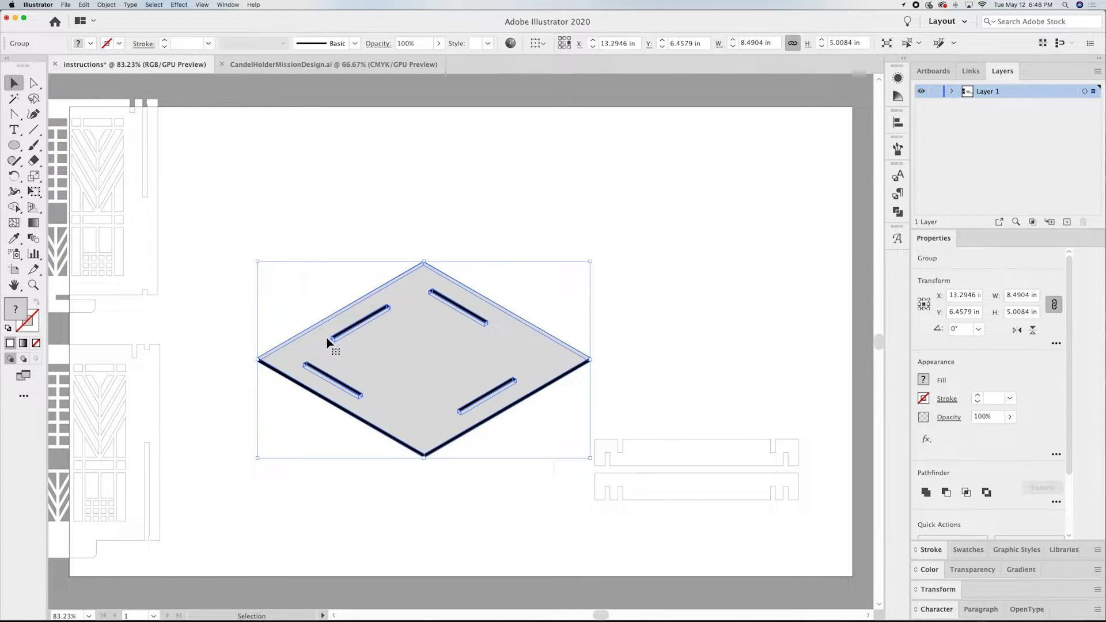
Step: Give the expanded slab a white fill and a 1 pt stroke
{"action": "left_click", "coordinate": [924, 380]}
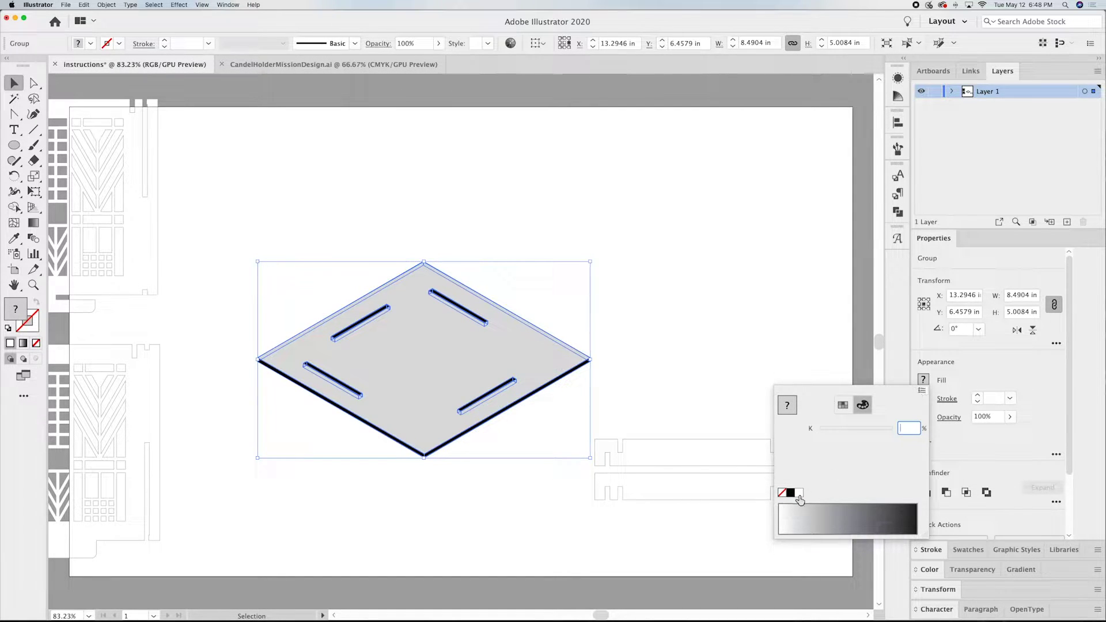
{"action": "left_click", "coordinate": [800, 494]}
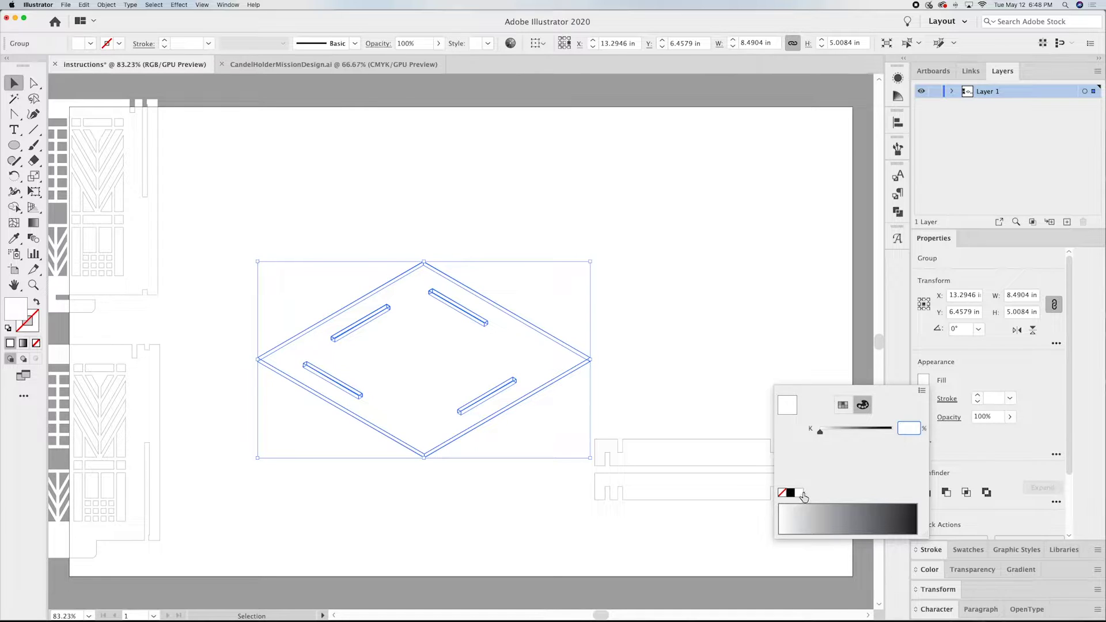
{"action": "left_click", "coordinate": [964, 384]}
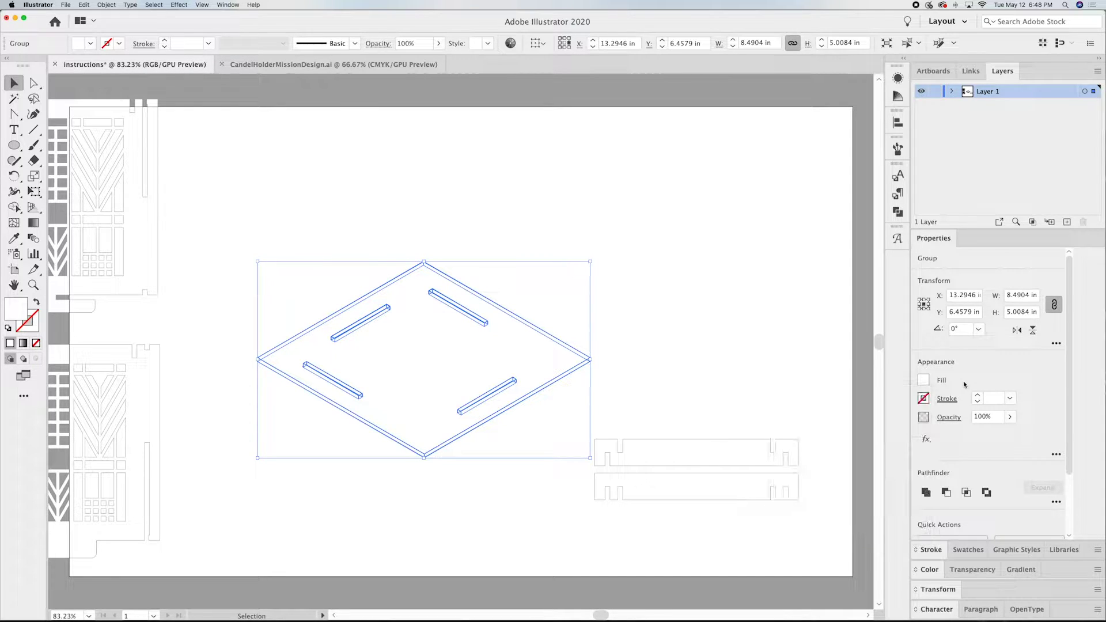
{"action": "left_click", "coordinate": [1009, 398]}
{"action": "left_click", "coordinate": [1037, 128]}
{"action": "left_click", "coordinate": [649, 245]}
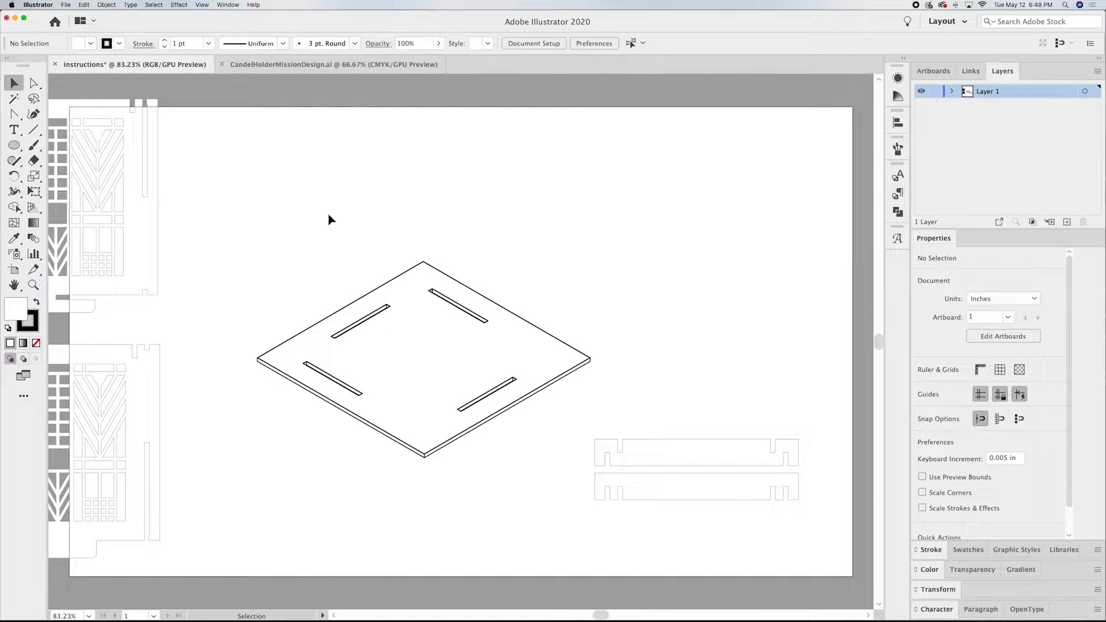
Step: Move the flat panel right of the base and extrude it Isometric Left at 8 pt depth
{"action": "left_click_drag", "start_coordinate": [148, 249], "coordinate": [753, 254]}
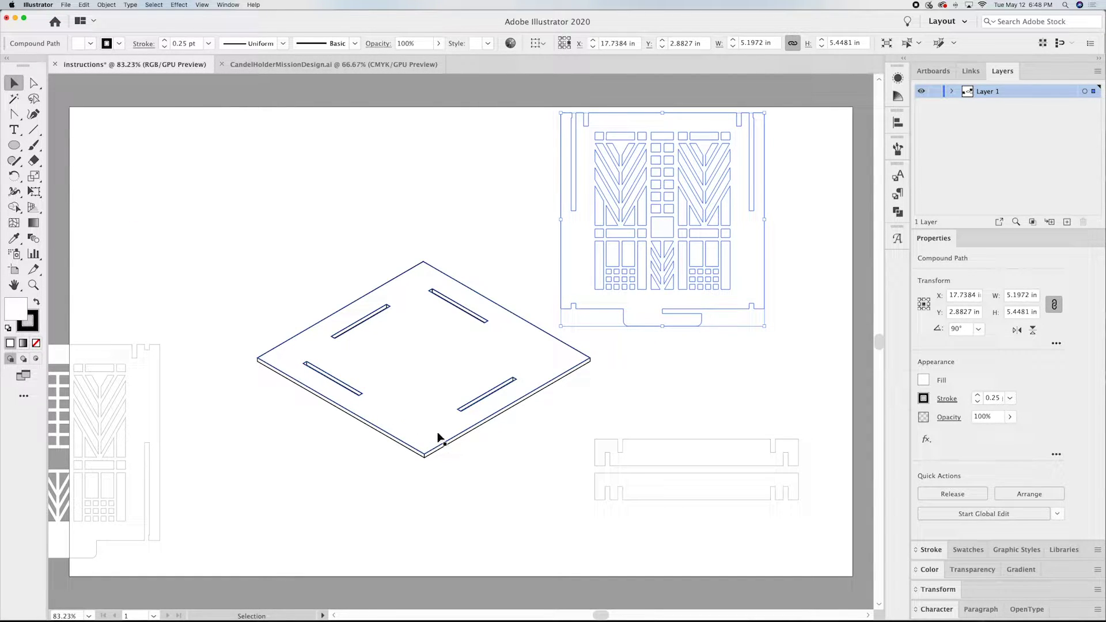
{"action": "left_click_drag", "start_coordinate": [753, 257], "coordinate": [767, 294]}
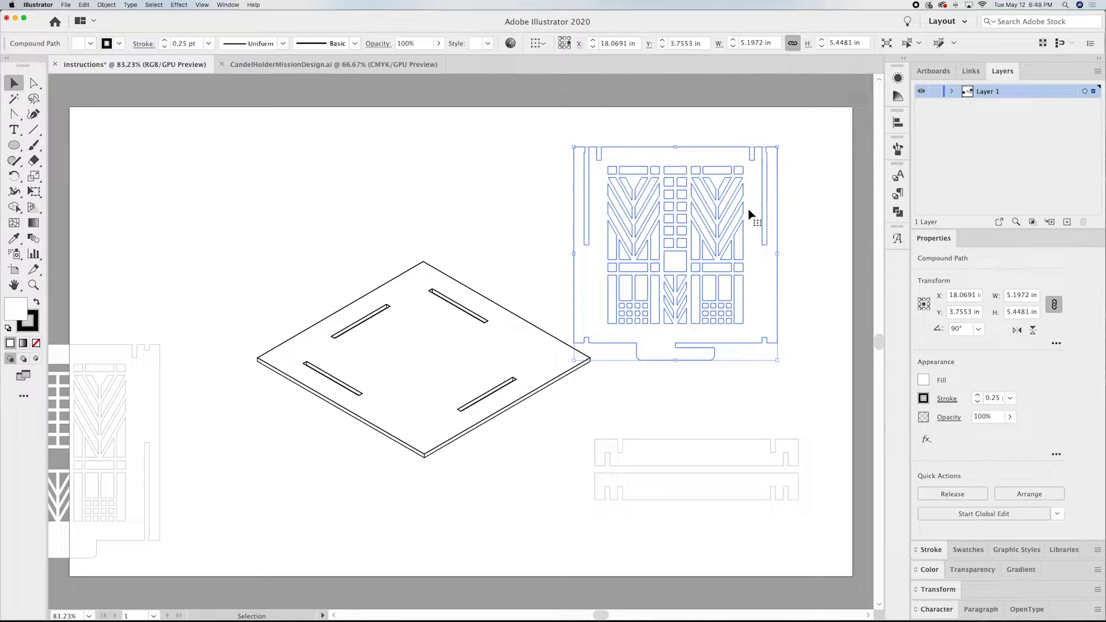
{"action": "left_click", "coordinate": [178, 4]}
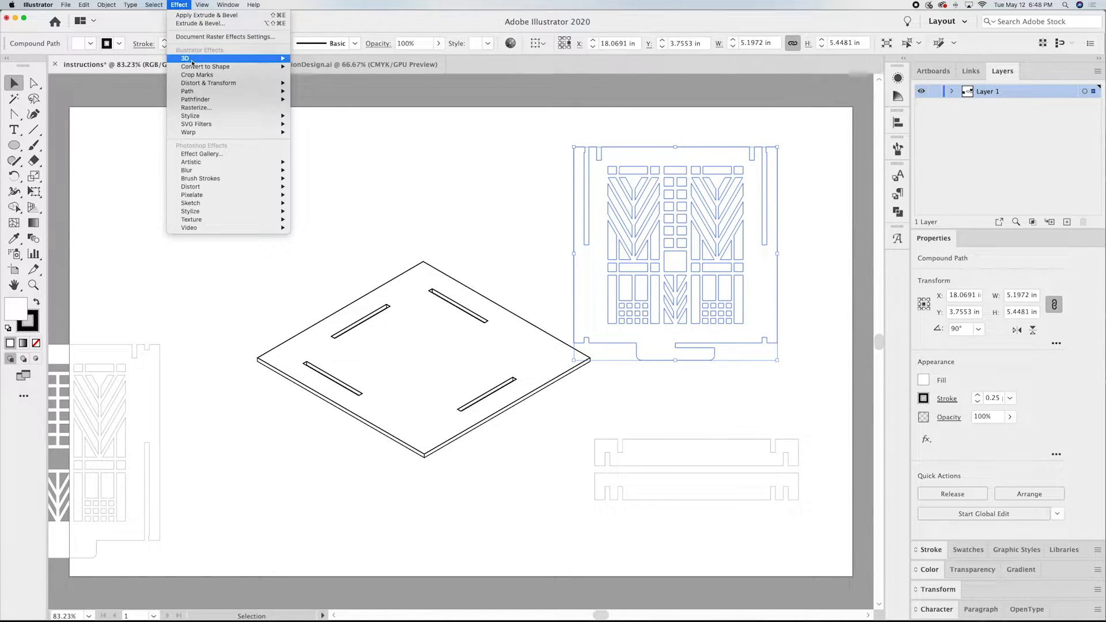
{"action": "mouse_move", "coordinate": [276, 58]}
{"action": "left_click", "coordinate": [340, 61]}
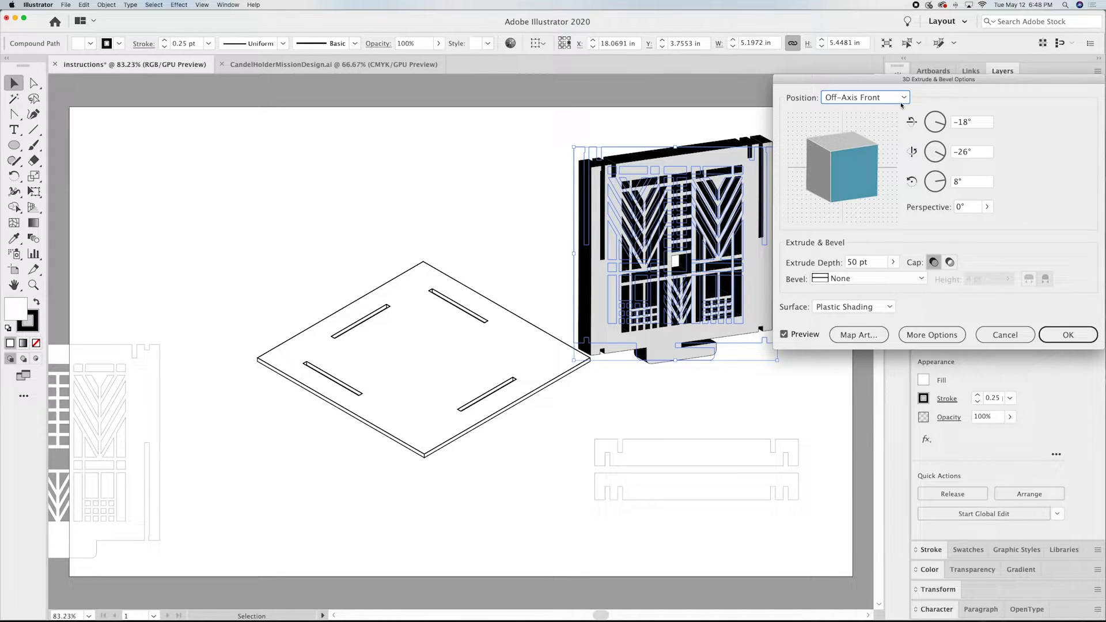
{"action": "left_click", "coordinate": [904, 98]}
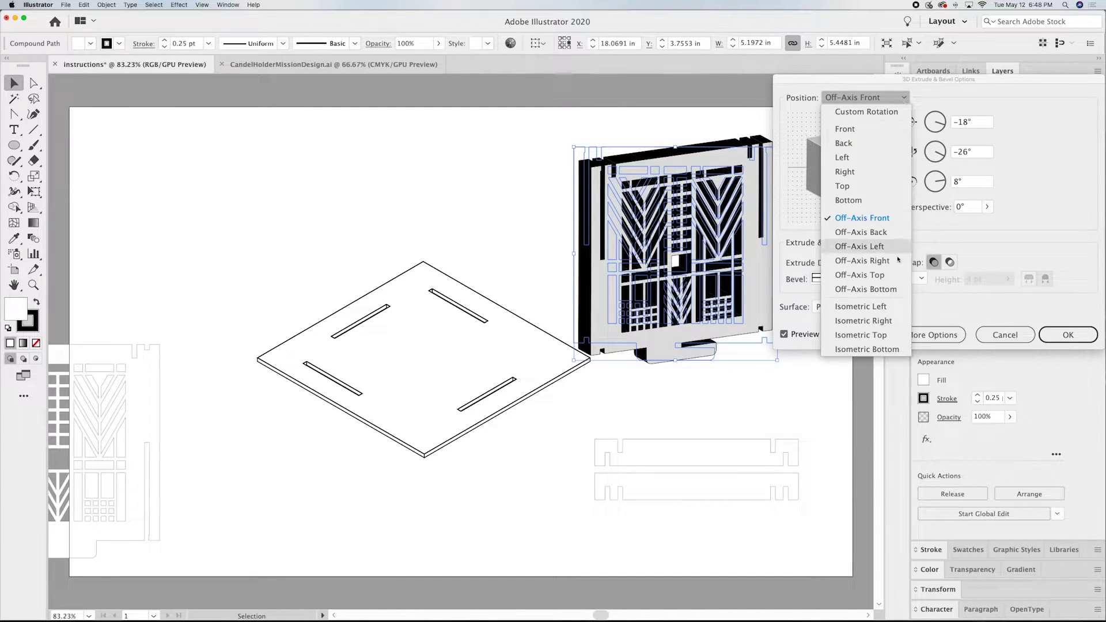
{"action": "left_click", "coordinate": [886, 312]}
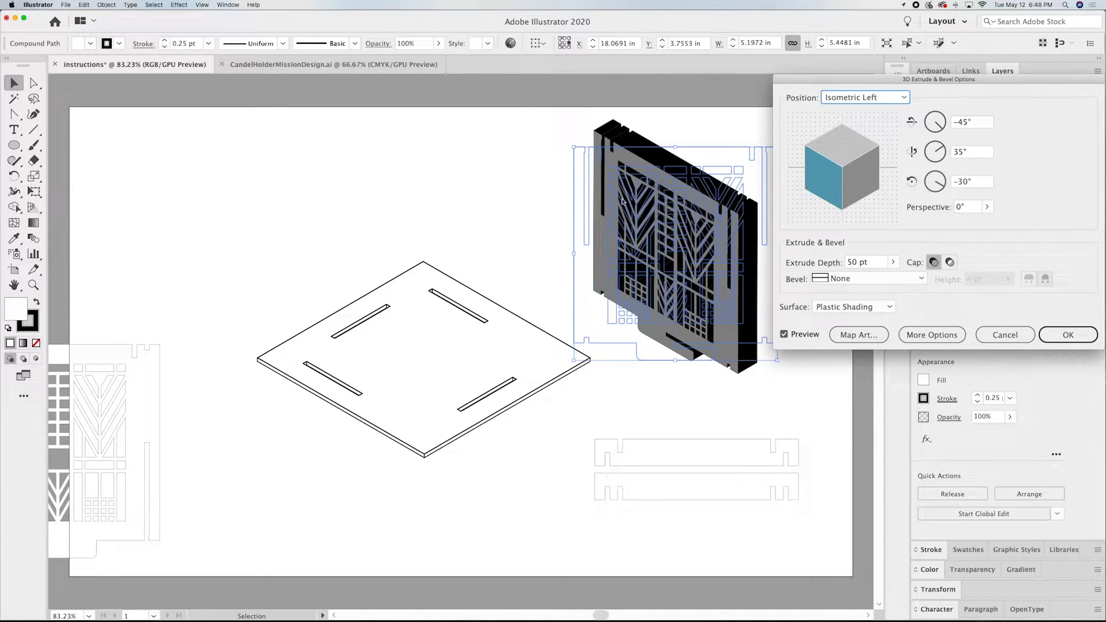
{"action": "left_click", "coordinate": [862, 265]}
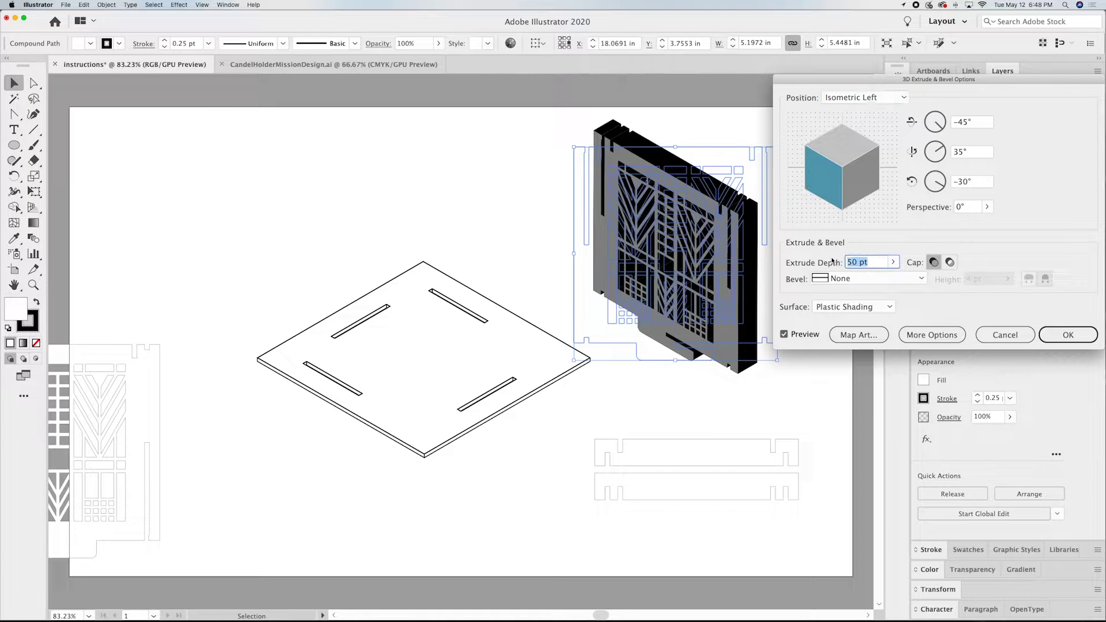
{"action": "type", "text": "8"}
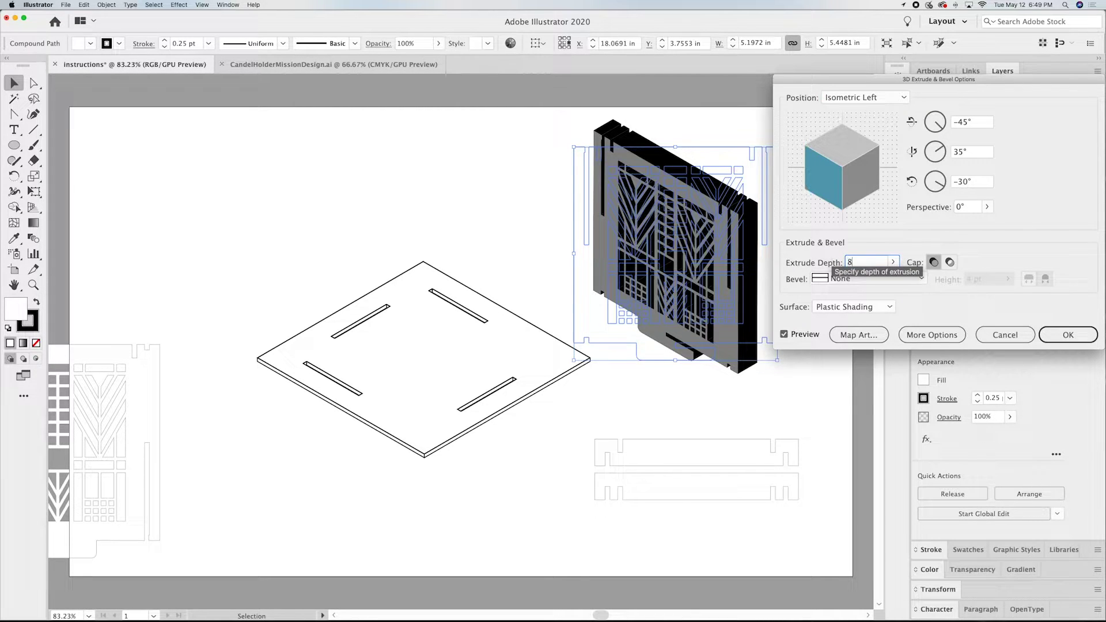
{"action": "key", "text": "Tab"}
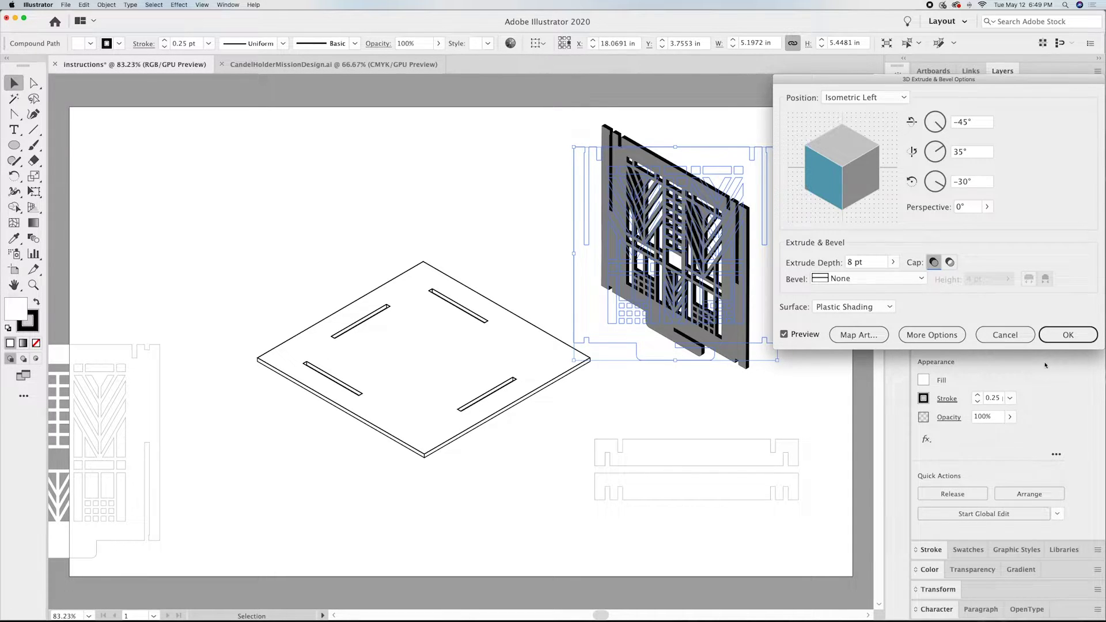
{"action": "left_click", "coordinate": [1066, 335]}
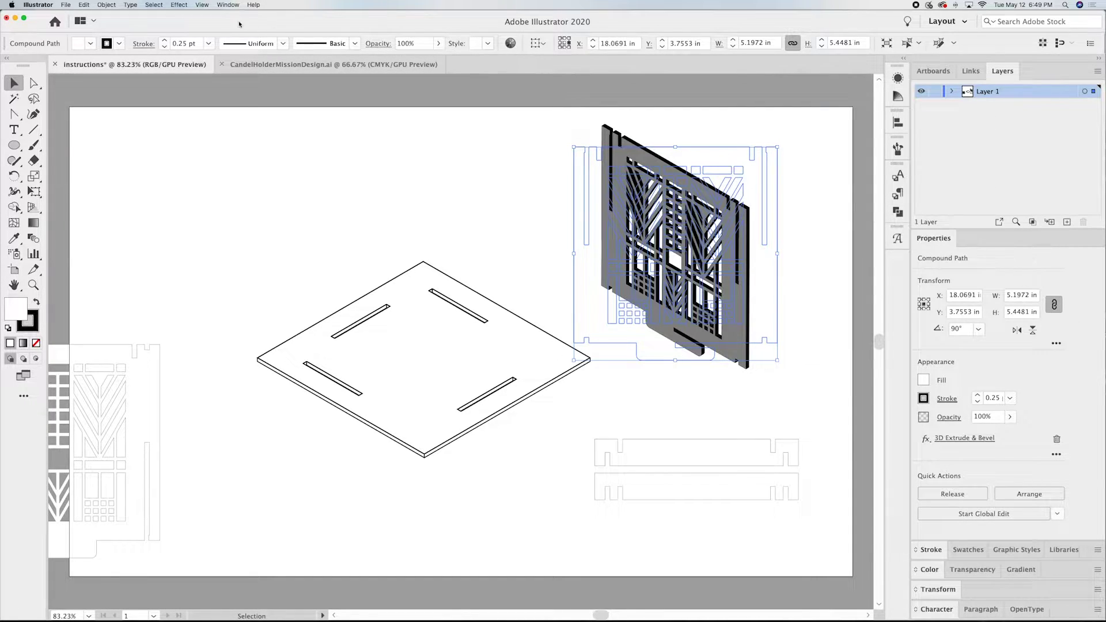
Step: Expand the 3D panel and give it a white fill with 1 pt outlines
{"action": "left_click", "coordinate": [104, 5]}
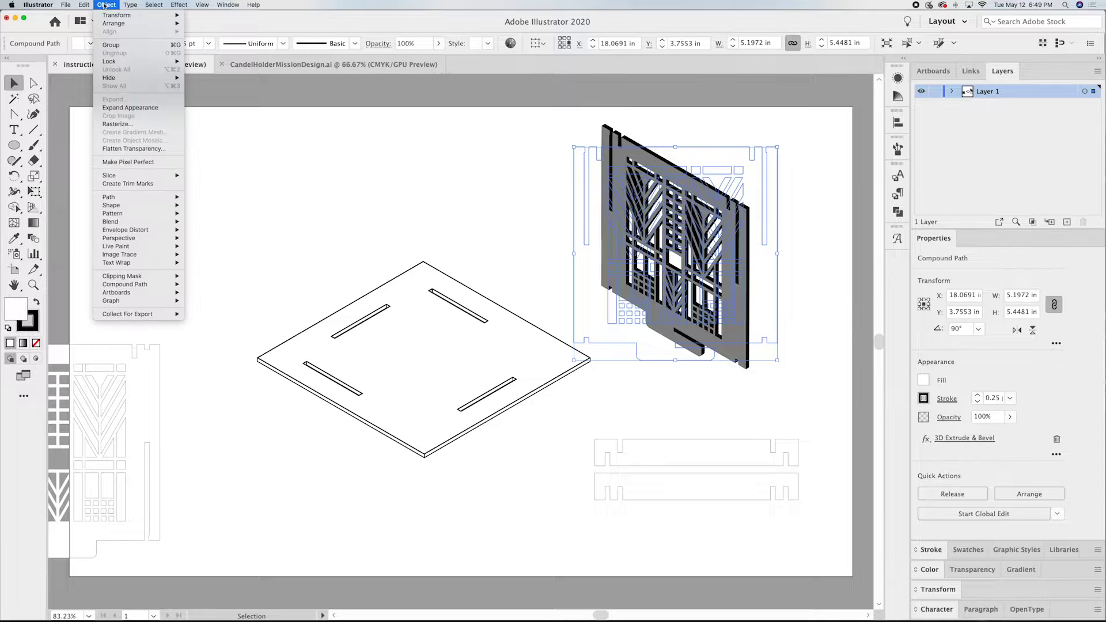
{"action": "left_click", "coordinate": [132, 108]}
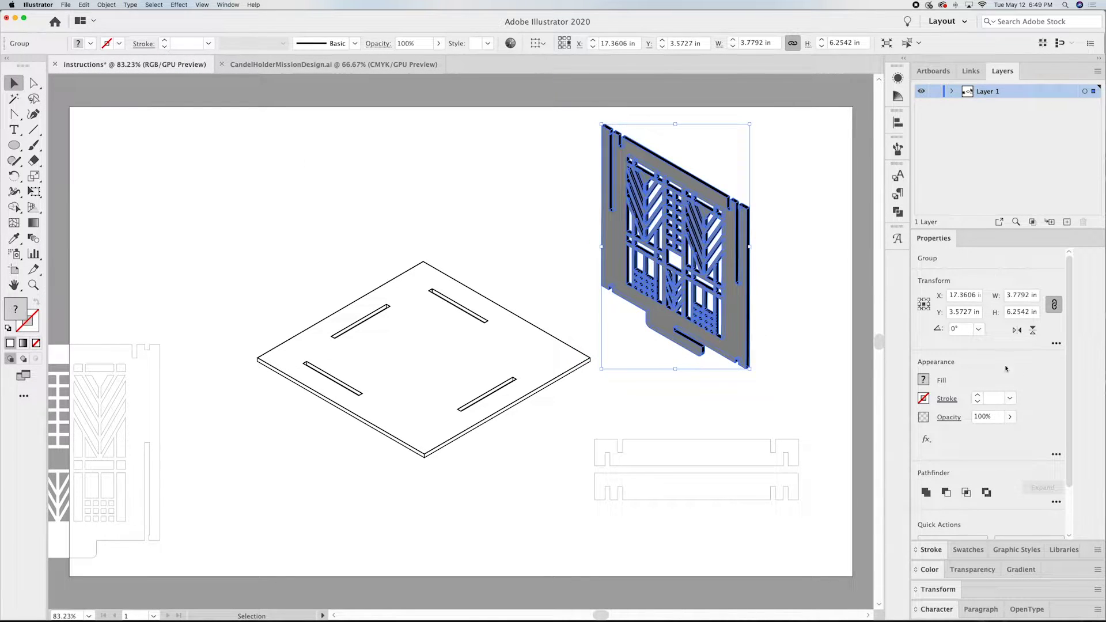
{"action": "left_click", "coordinate": [923, 379]}
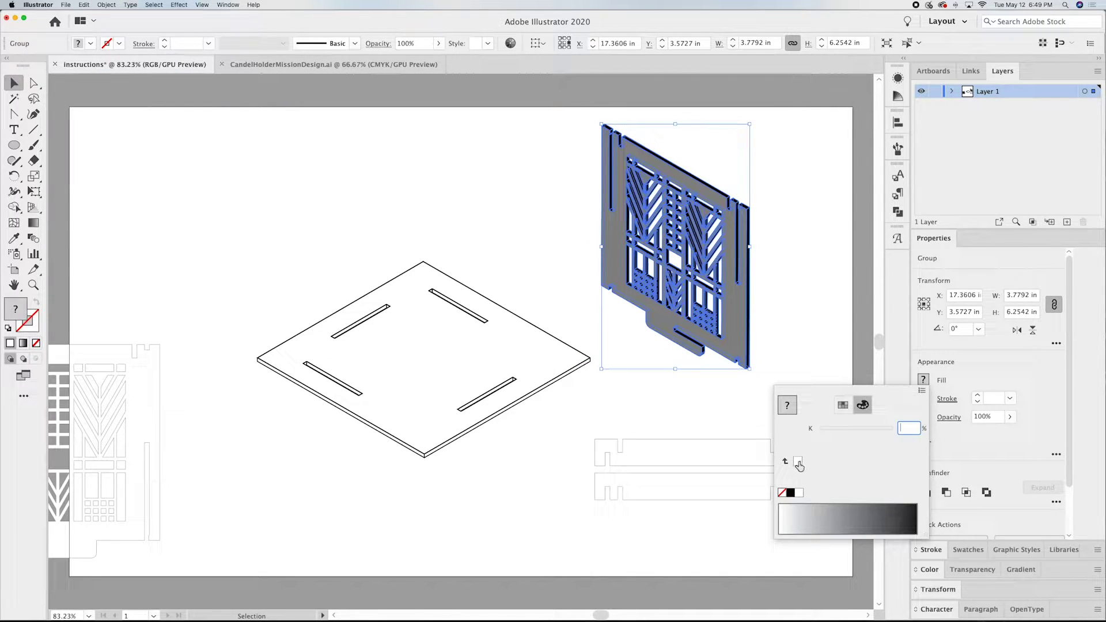
{"action": "left_click", "coordinate": [798, 492]}
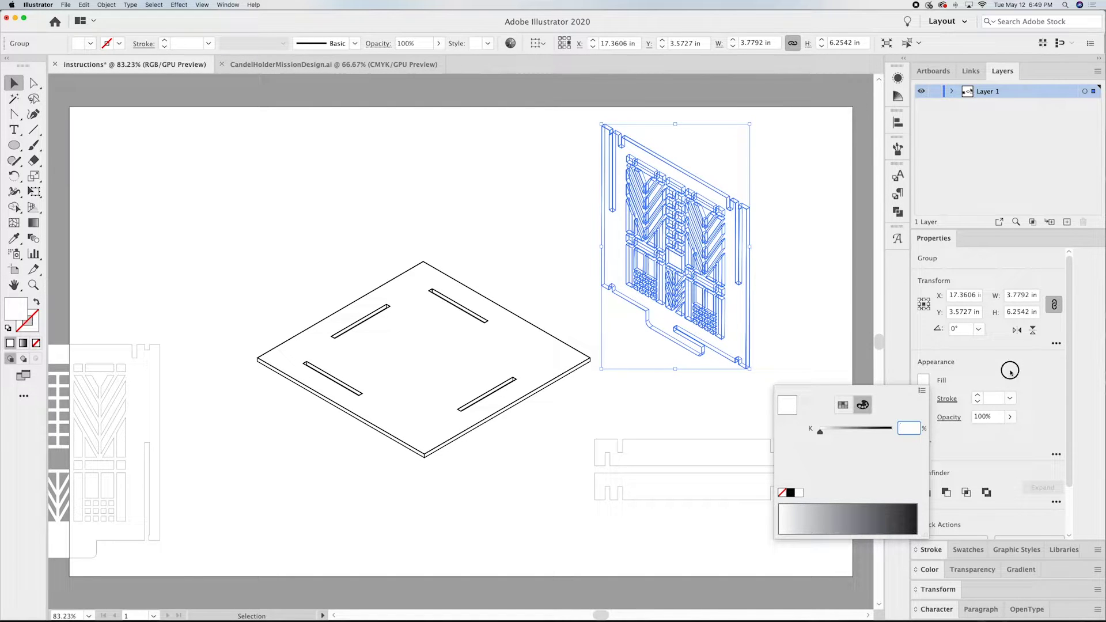
{"action": "left_click", "coordinate": [1009, 398]}
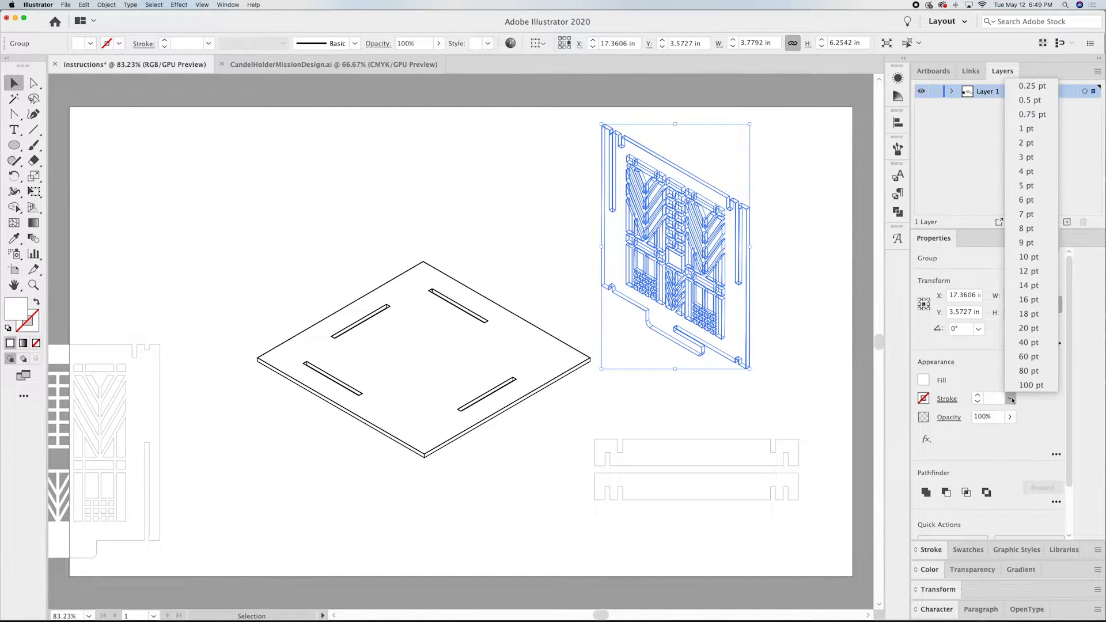
{"action": "left_click", "coordinate": [1027, 128]}
{"action": "left_click", "coordinate": [799, 184]}
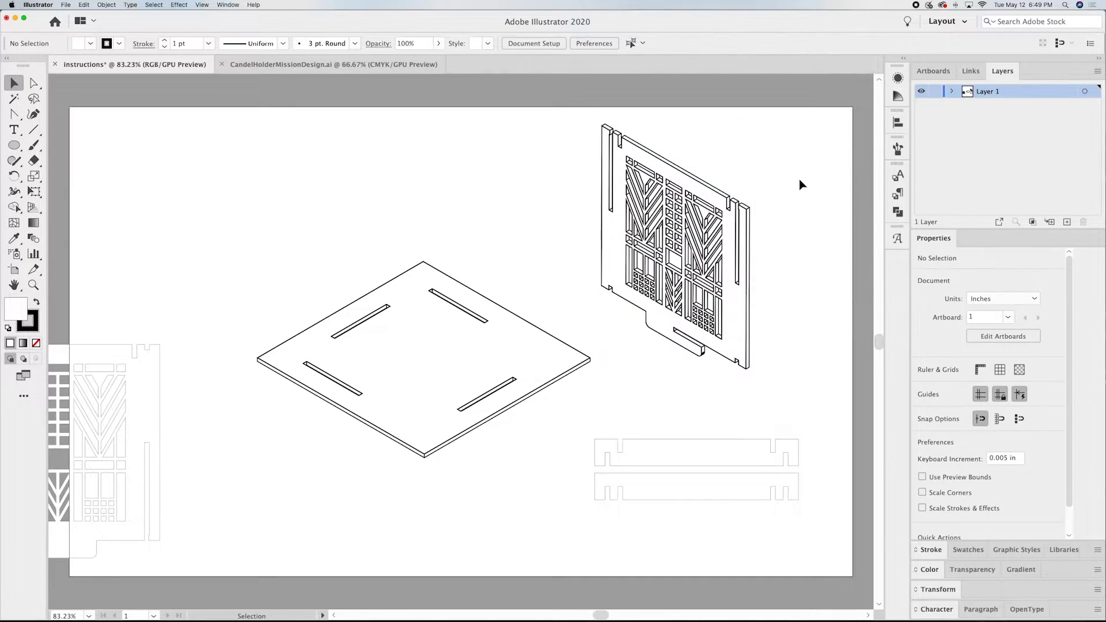
Step: Place the 3D panel upright on the base plate and duplicate it to the right
{"action": "left_click_drag", "start_coordinate": [720, 314], "coordinate": [397, 325]}
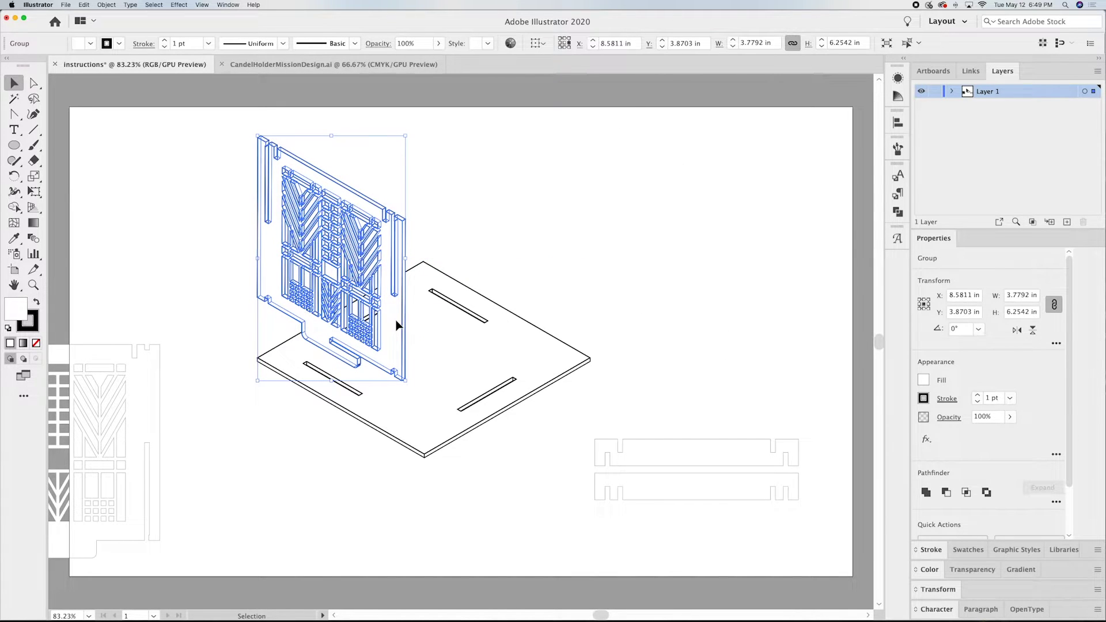
{"action": "left_click", "coordinate": [576, 241]}
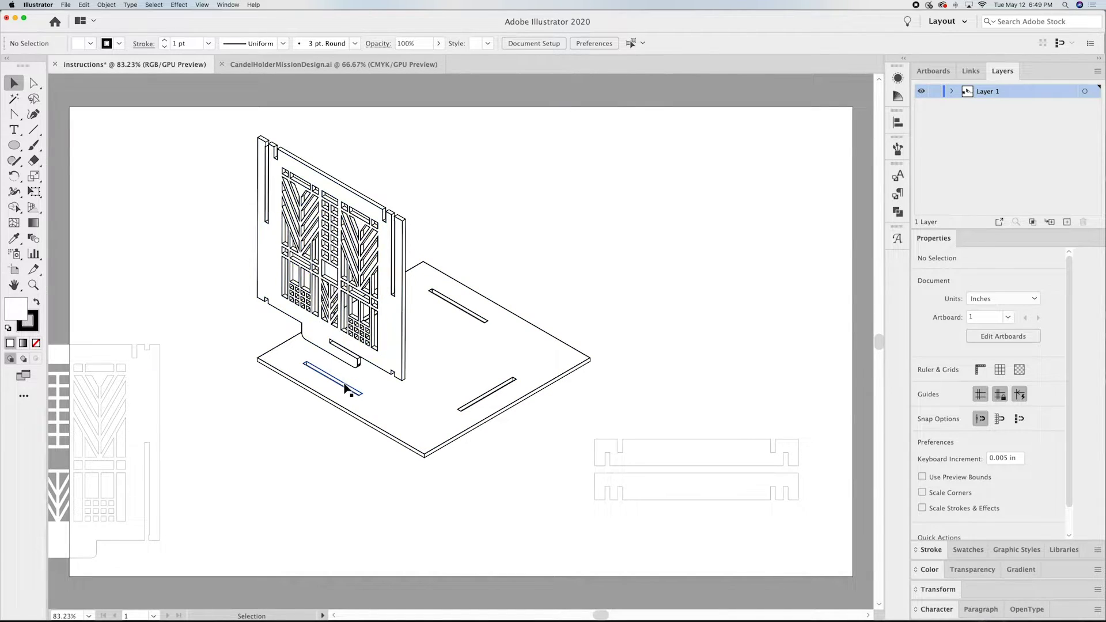
{"action": "left_click", "coordinate": [391, 312]}
{"action": "left_click_drag", "start_coordinate": [391, 312], "coordinate": [516, 259]}
Step: Move the remaining flat panel to the right of the assembly
{"action": "left_click", "coordinate": [366, 210]}
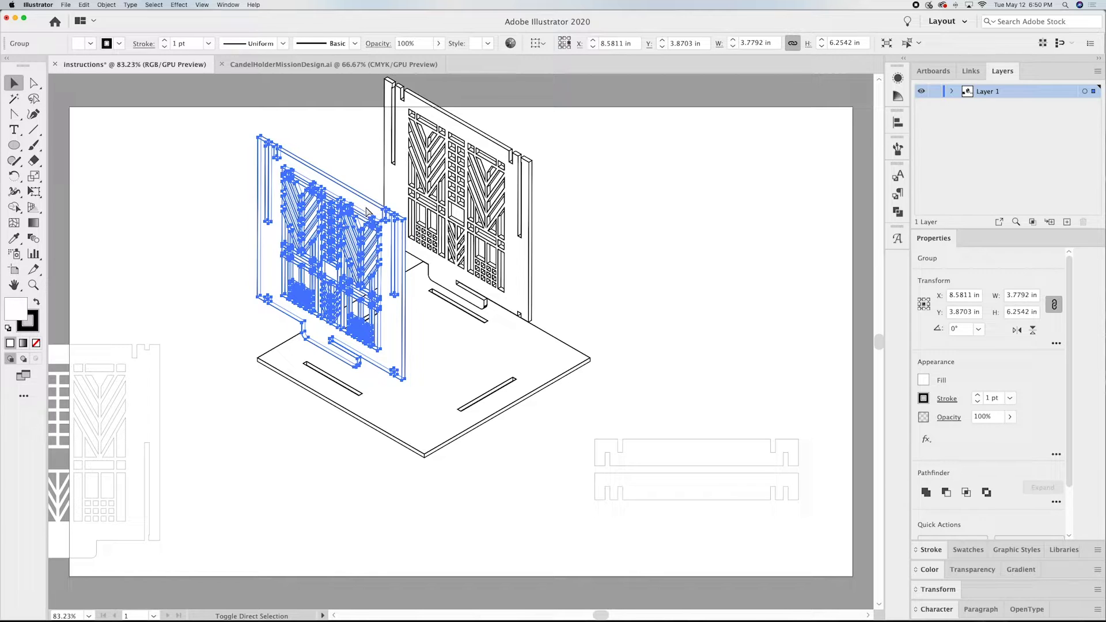
{"action": "left_click", "coordinate": [367, 212]}
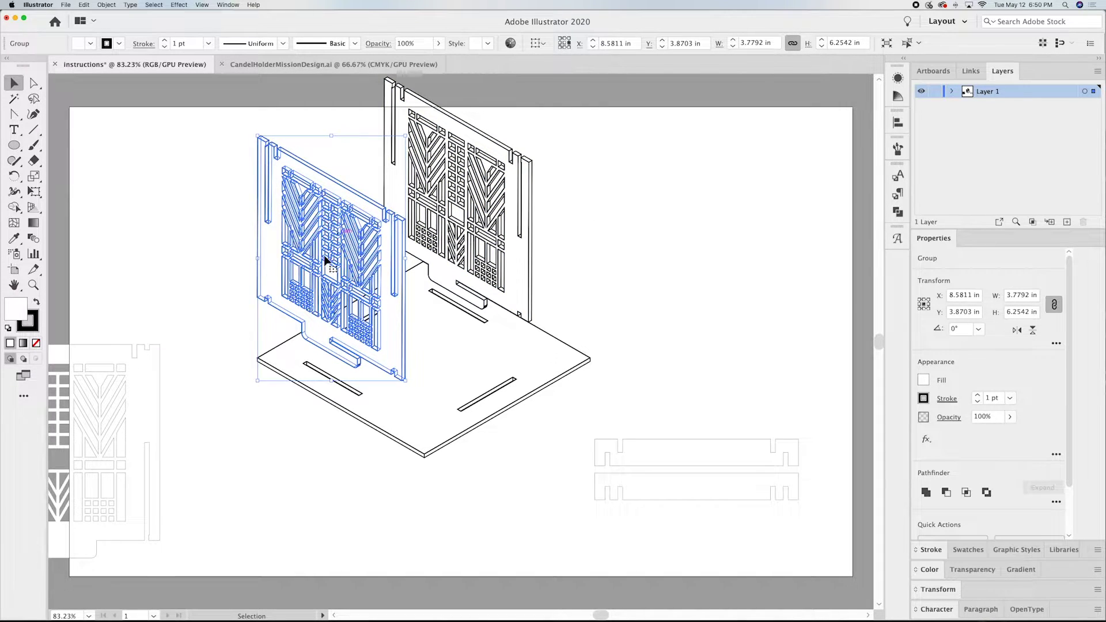
{"action": "left_click", "coordinate": [594, 210]}
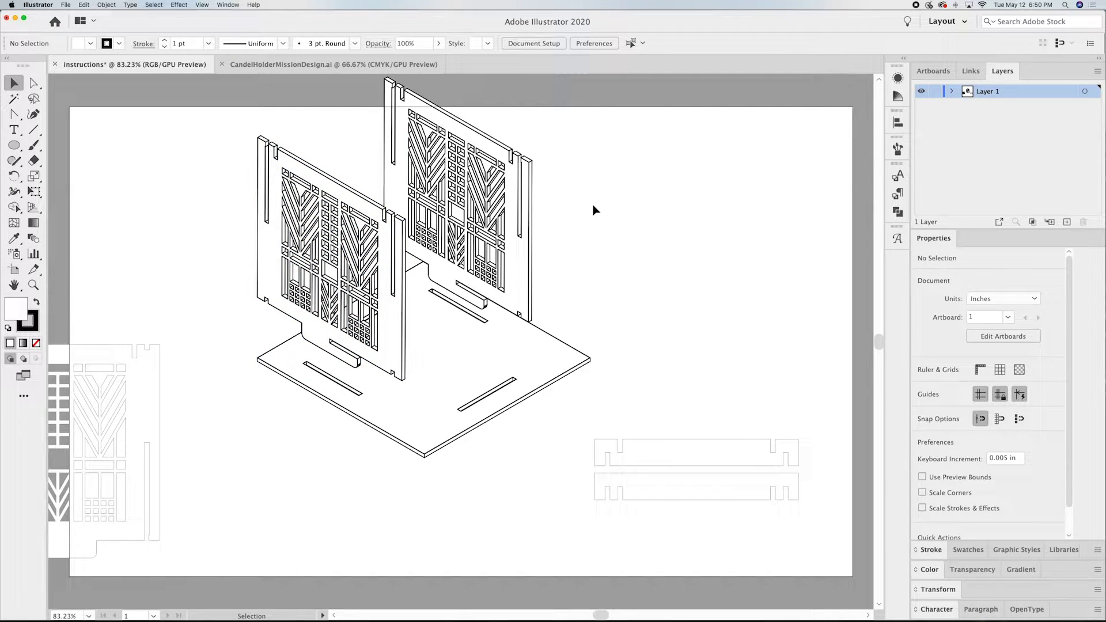
{"action": "left_click_drag", "start_coordinate": [164, 393], "coordinate": [792, 193]}
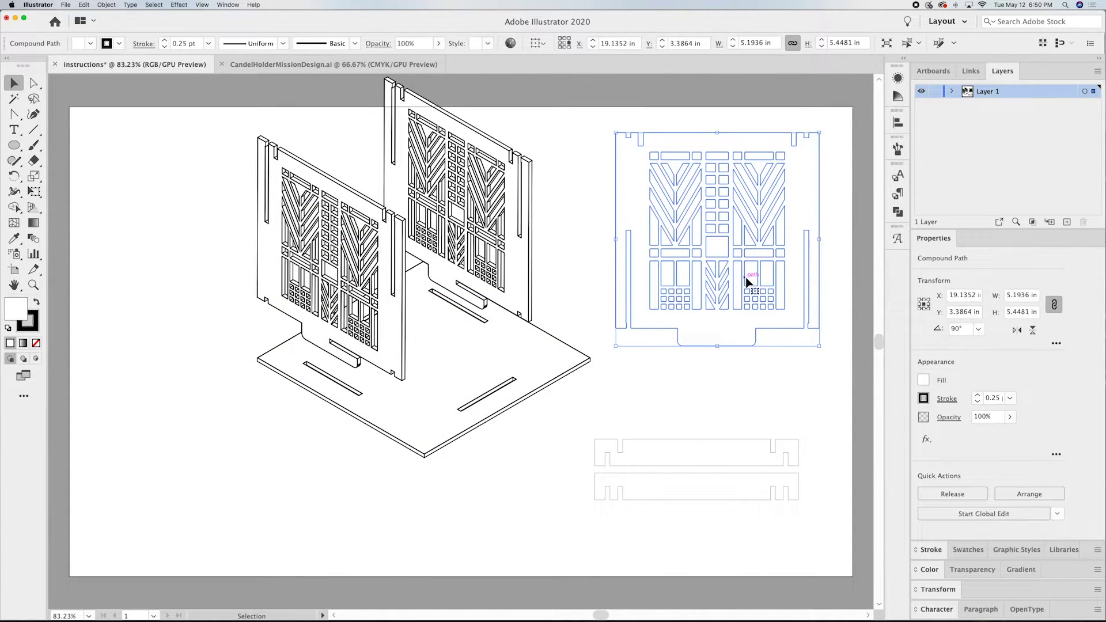
Step: Extrude the second flat panel with Isometric Right position and 8 pt depth
{"action": "left_click", "coordinate": [205, 5]}
{"action": "mouse_move", "coordinate": [179, 4]}
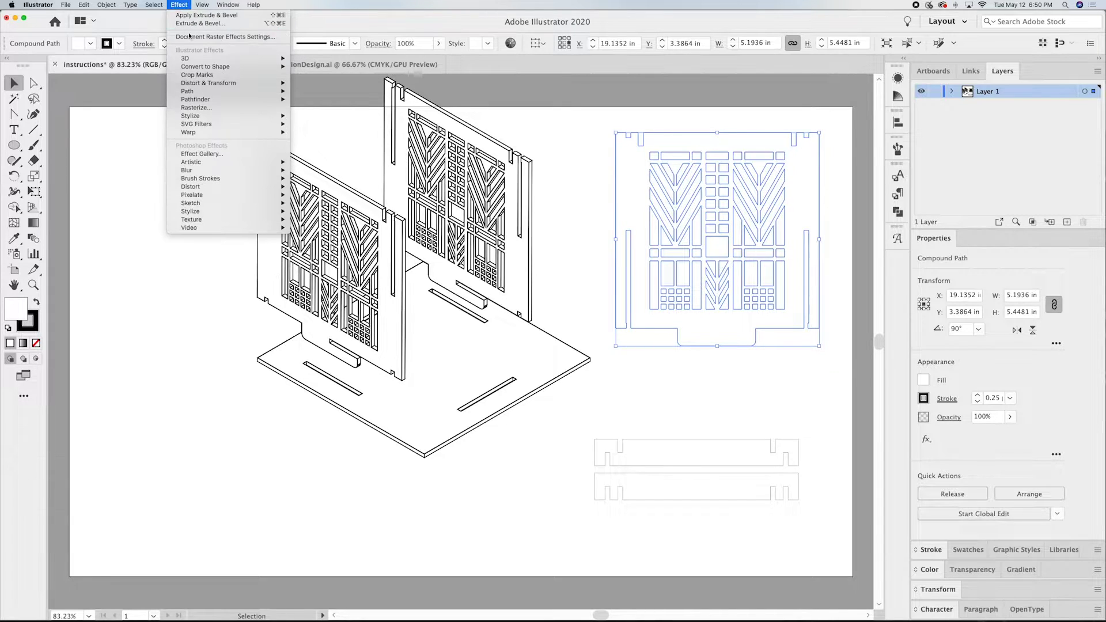
{"action": "left_click", "coordinate": [752, 224]}
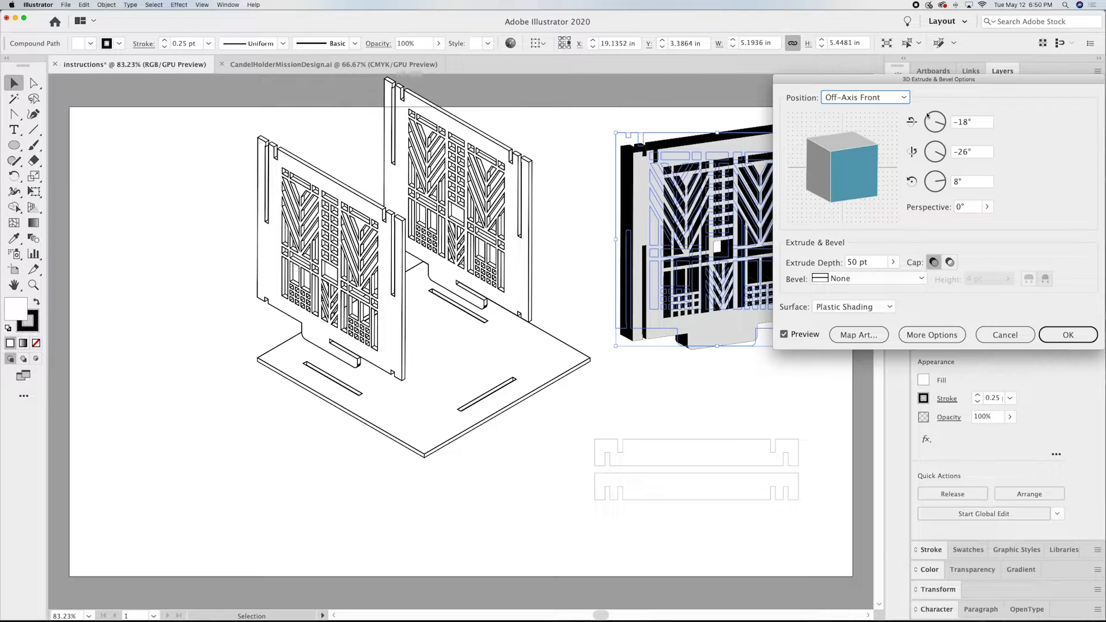
{"action": "left_click", "coordinate": [903, 98]}
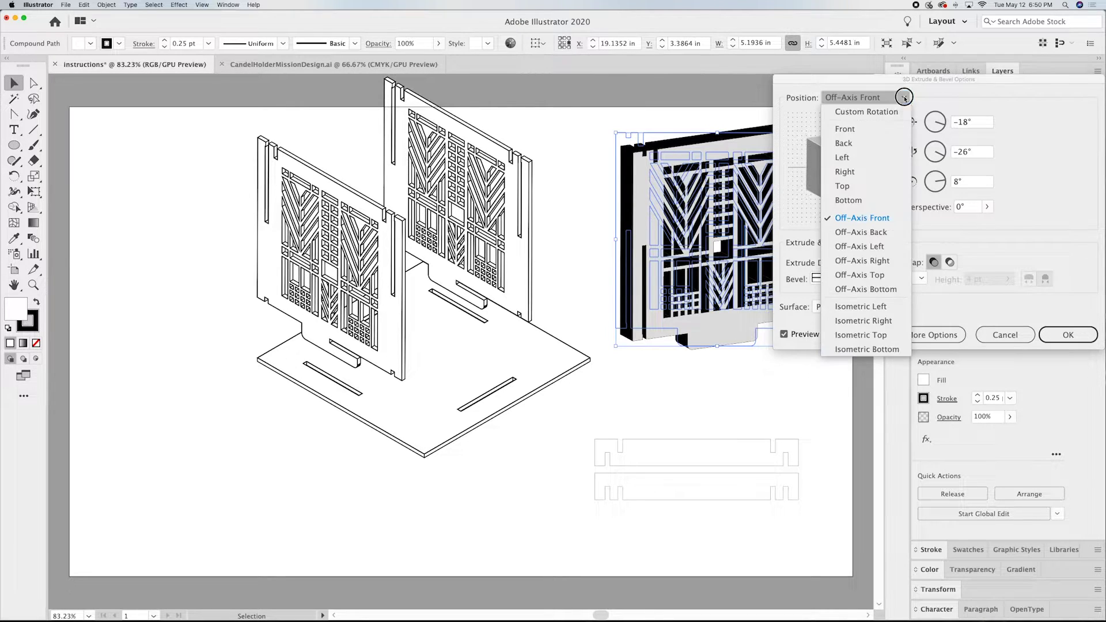
{"action": "left_click", "coordinate": [890, 320]}
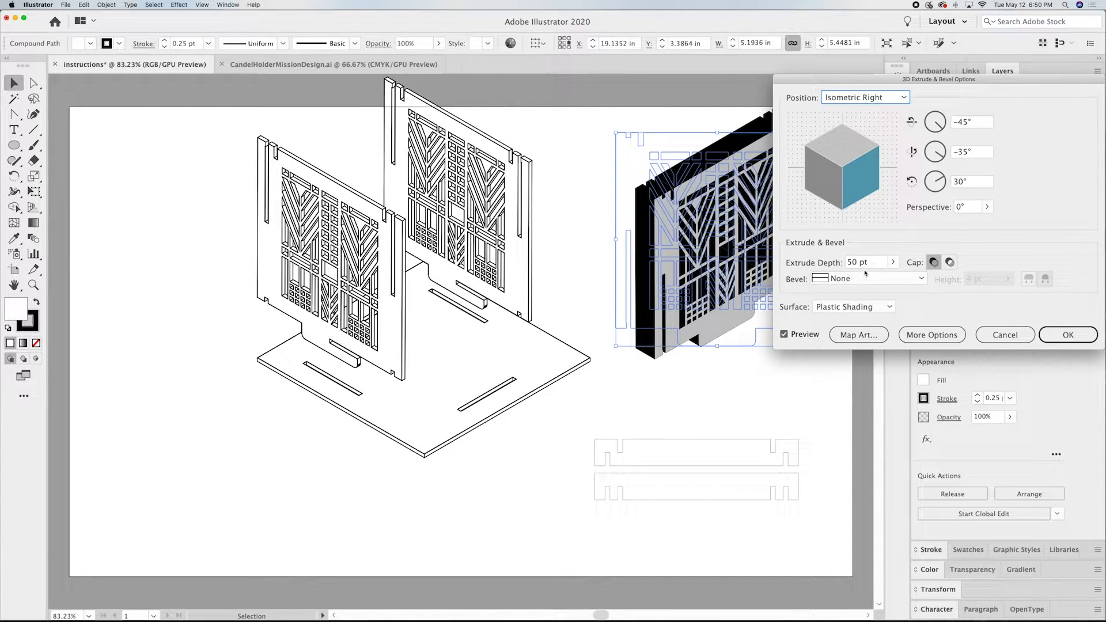
{"action": "left_click", "coordinate": [867, 265]}
{"action": "type", "text": "8"}
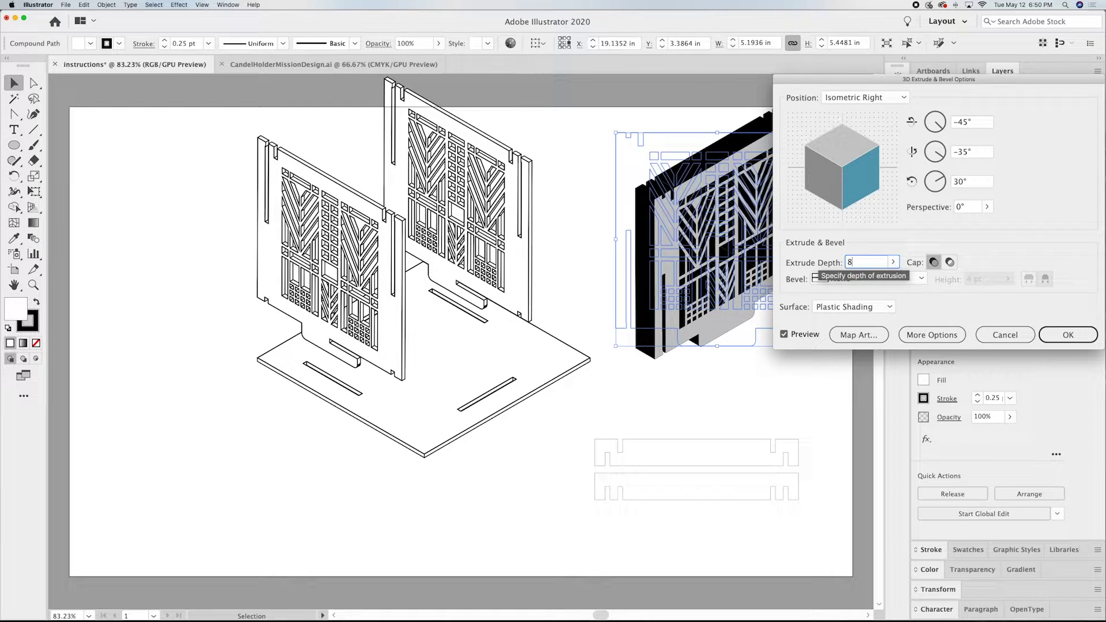
{"action": "left_click", "coordinate": [1068, 336]}
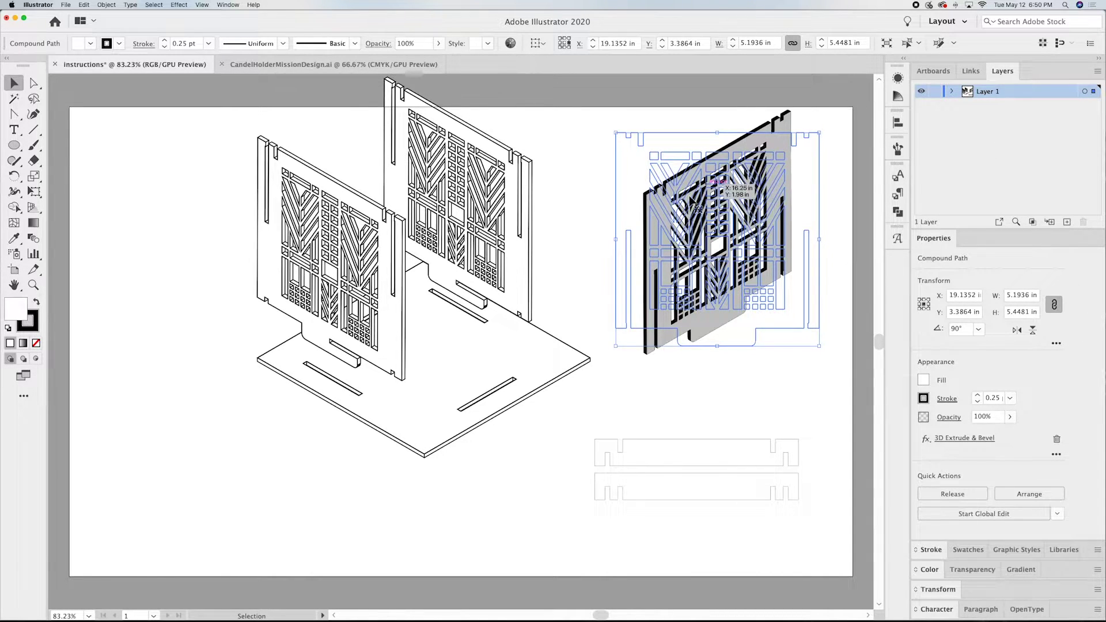
Step: Expand the panel, make it white with a 1 pt outline, and move it onto the base
{"action": "left_click", "coordinate": [106, 5]}
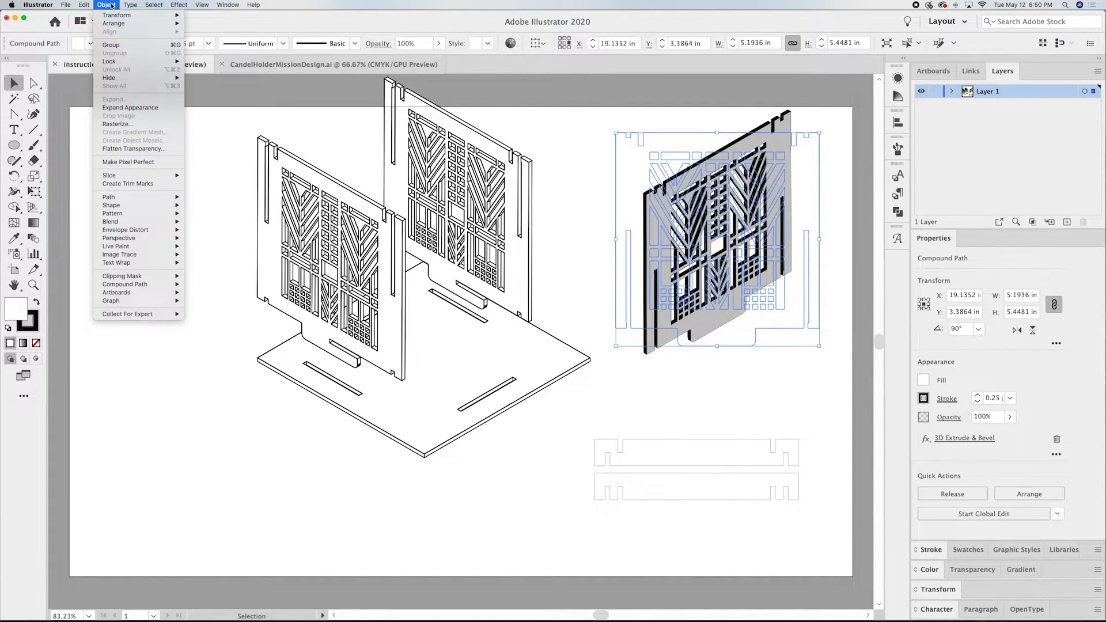
{"action": "left_click", "coordinate": [133, 108]}
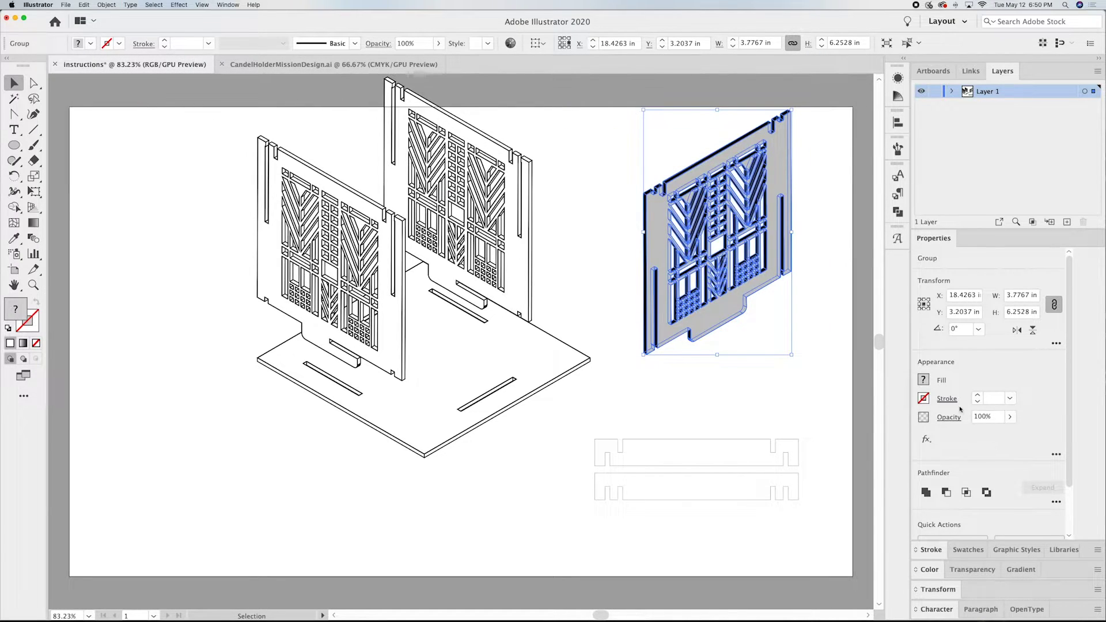
{"action": "left_click", "coordinate": [922, 380]}
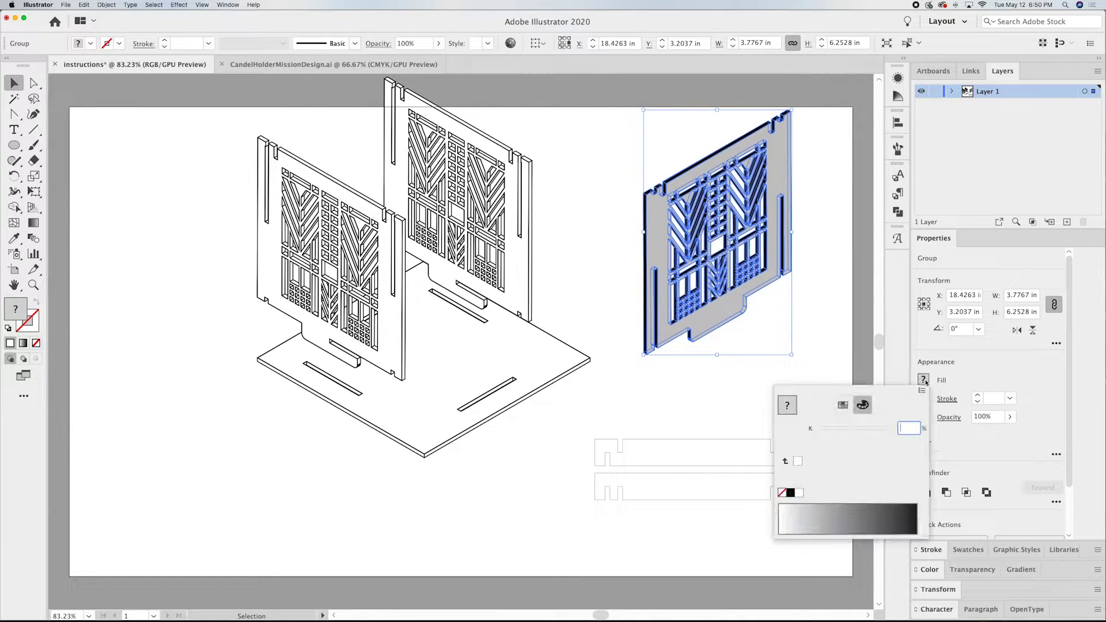
{"action": "left_click", "coordinate": [797, 461]}
{"action": "left_click", "coordinate": [1010, 398]}
{"action": "left_click", "coordinate": [1009, 398]}
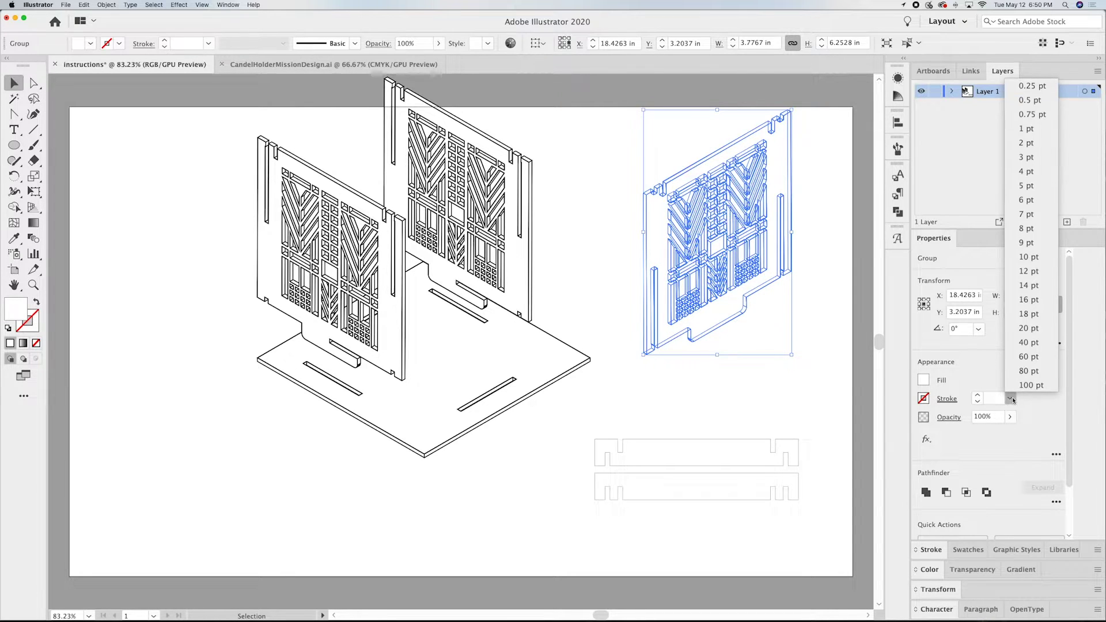
{"action": "left_click", "coordinate": [1038, 134]}
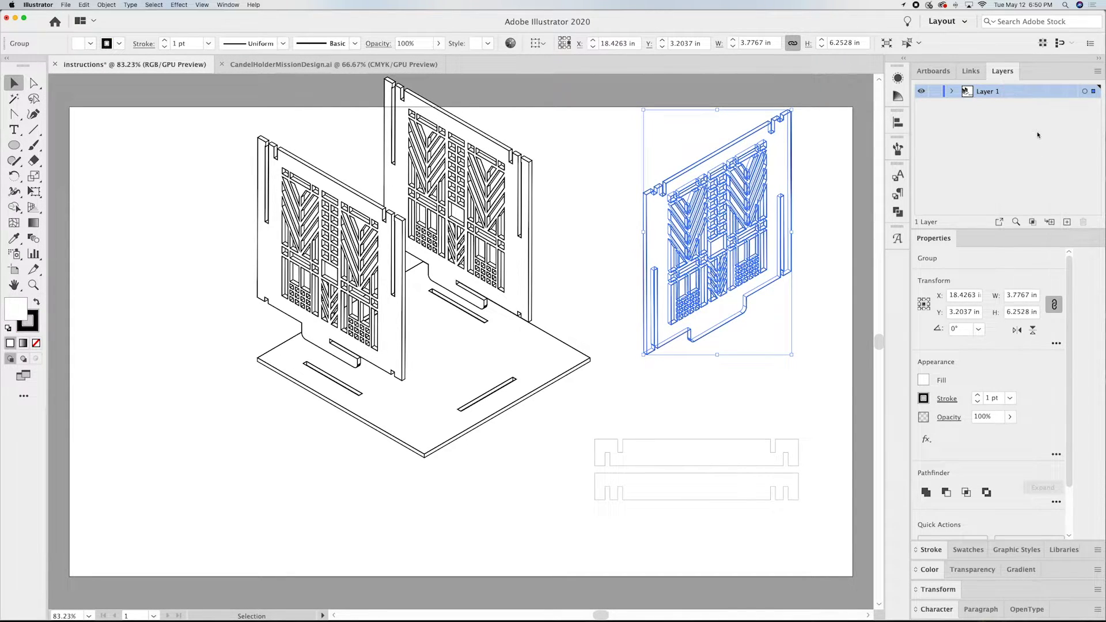
{"action": "left_click", "coordinate": [838, 201]}
{"action": "left_click_drag", "start_coordinate": [767, 186], "coordinate": [551, 227]}
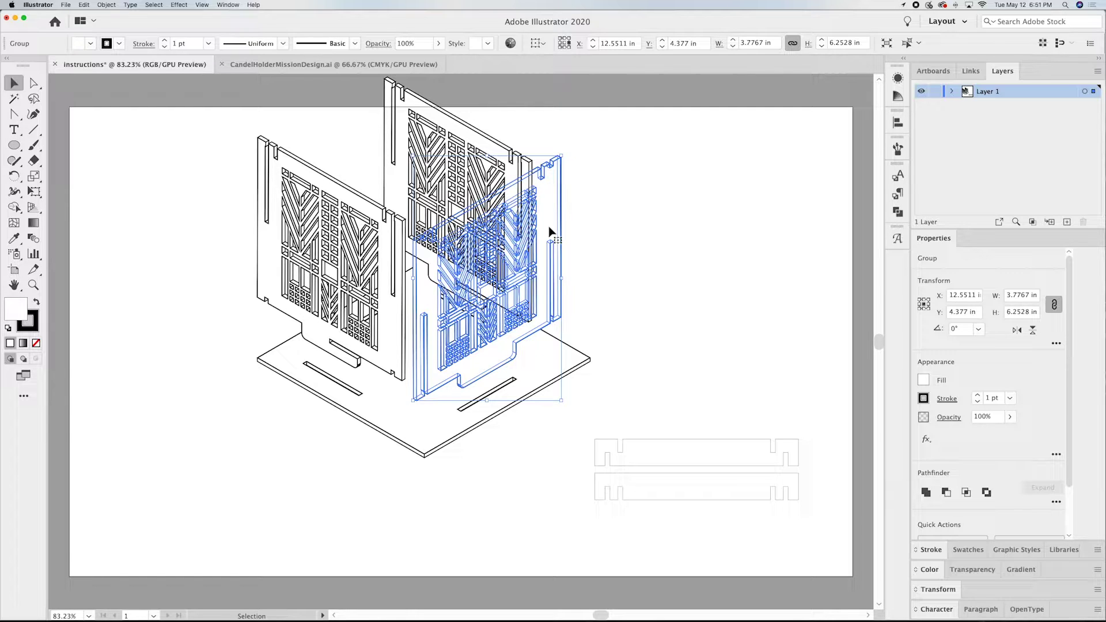
Step: Copy the front right panel to the back of the base and send it behind the front panels
{"action": "key", "text": "super"}
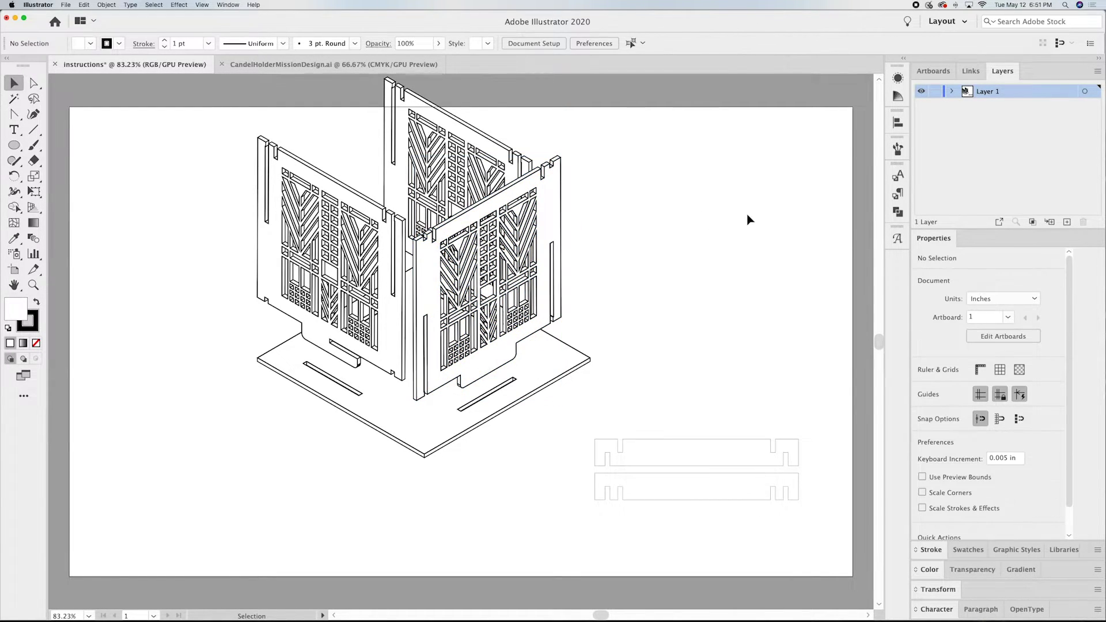
{"action": "left_click", "coordinate": [550, 233]}
{"action": "left_click_drag", "start_coordinate": [550, 232], "coordinate": [224, 228]}
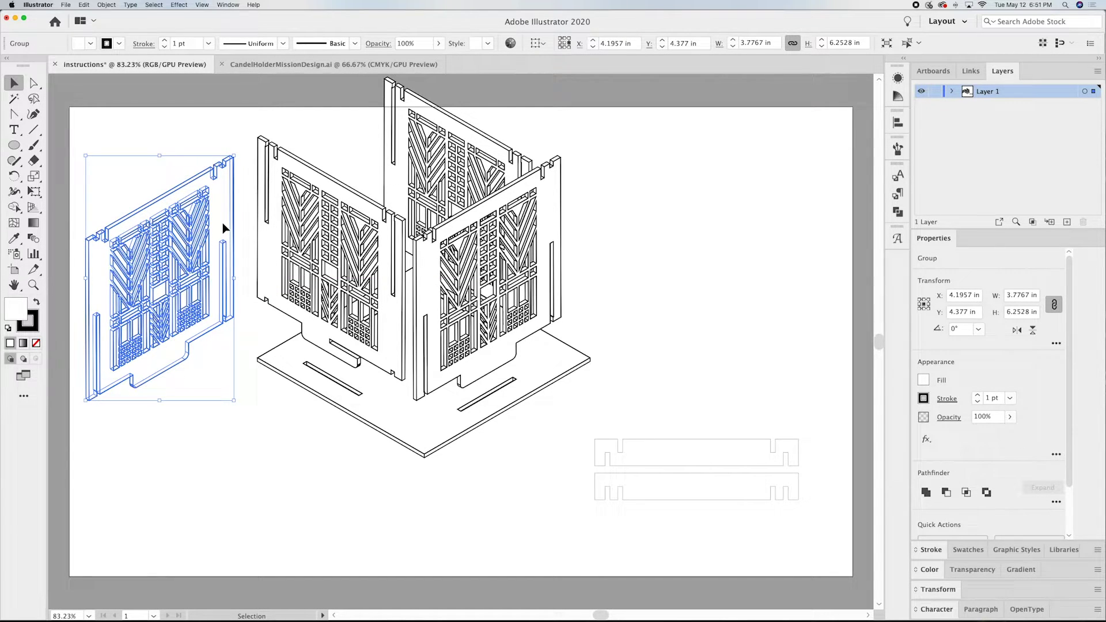
{"action": "key", "text": "shift"}
{"action": "left_click_drag", "start_coordinate": [224, 228], "coordinate": [373, 110]}
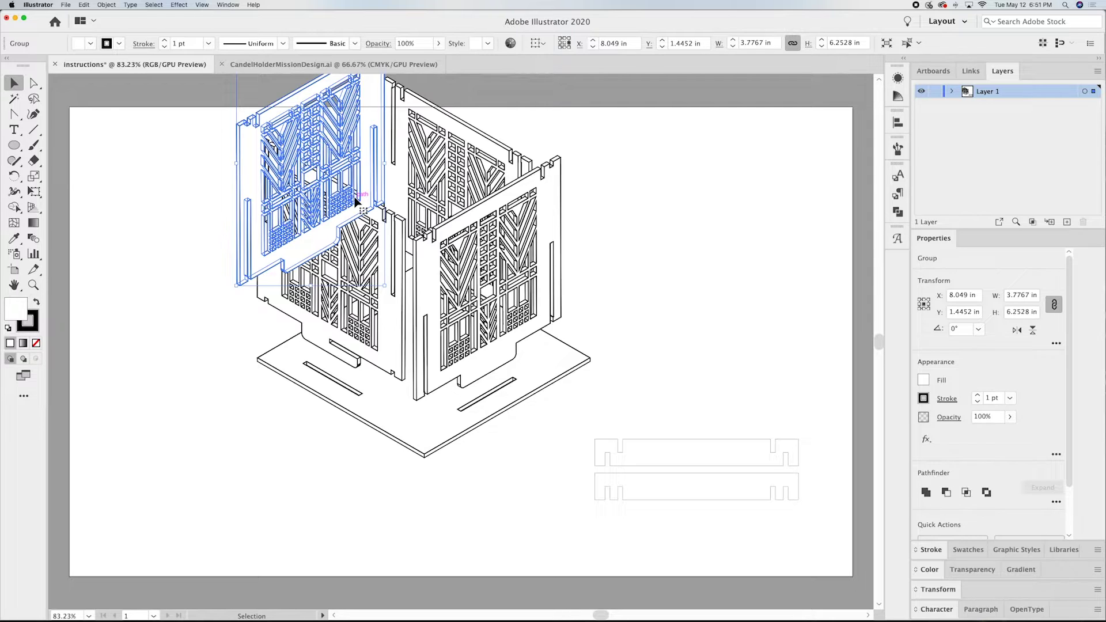
{"action": "key", "text": "super"}
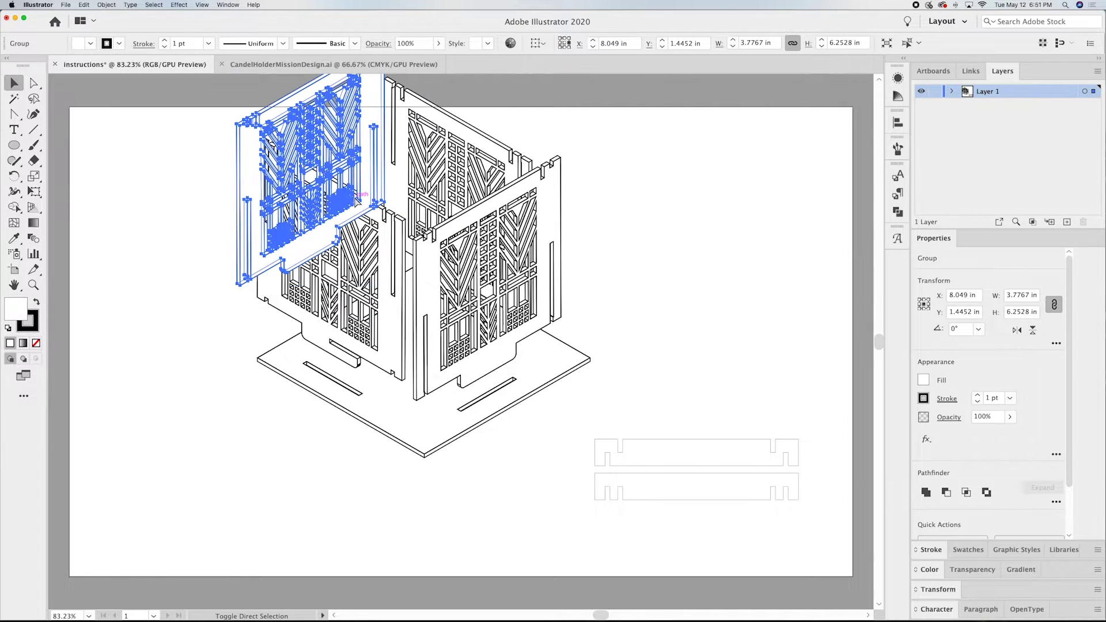
{"action": "key", "text": "super+bracketleft"}
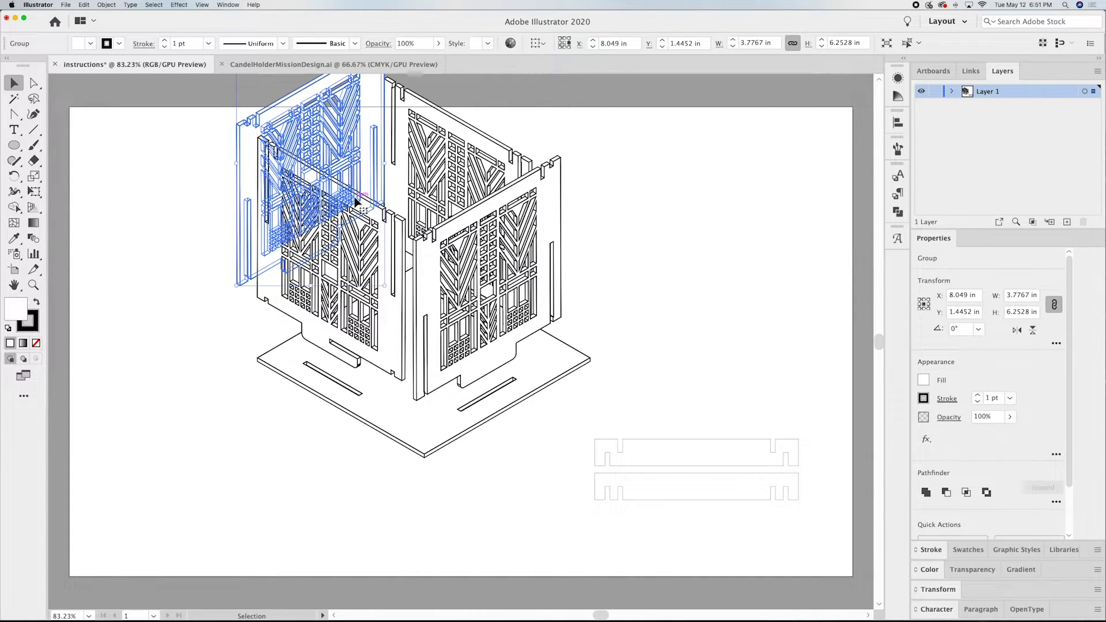
Step: Pan the view down and select the upper slotted strip
{"action": "left_click", "coordinate": [666, 265]}
{"action": "key", "text": "space"}
{"action": "left_click_drag", "start_coordinate": [654, 266], "coordinate": [630, 301]}
{"action": "left_click", "coordinate": [690, 495]}
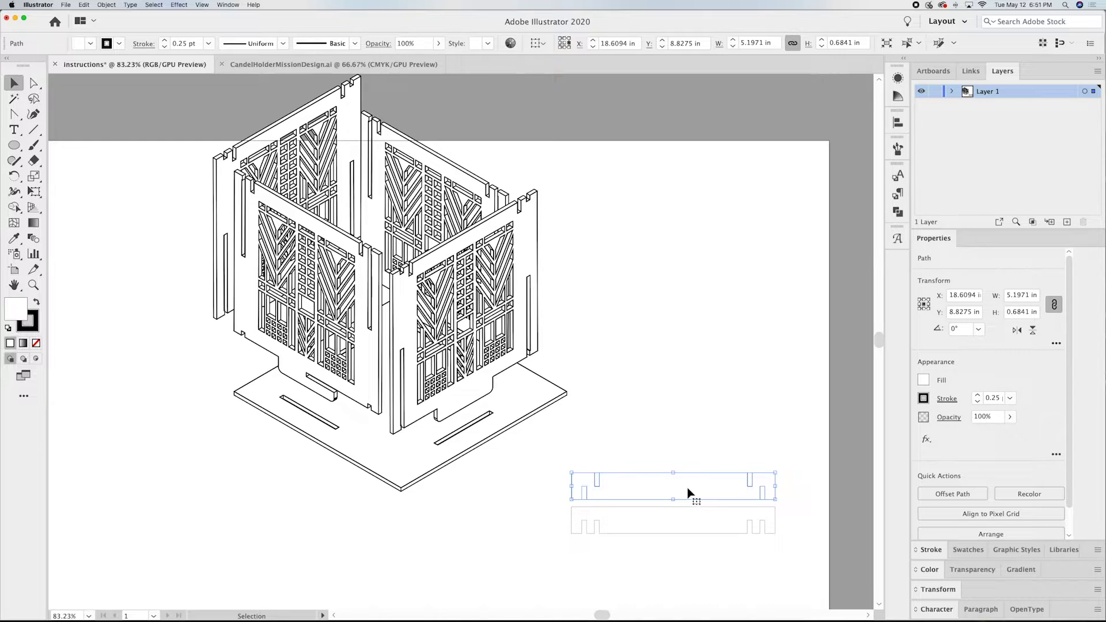
Step: Move the strip beside the box and extrude it Isometric Right at 8 pt depth
{"action": "left_click_drag", "start_coordinate": [686, 487], "coordinate": [678, 372]}
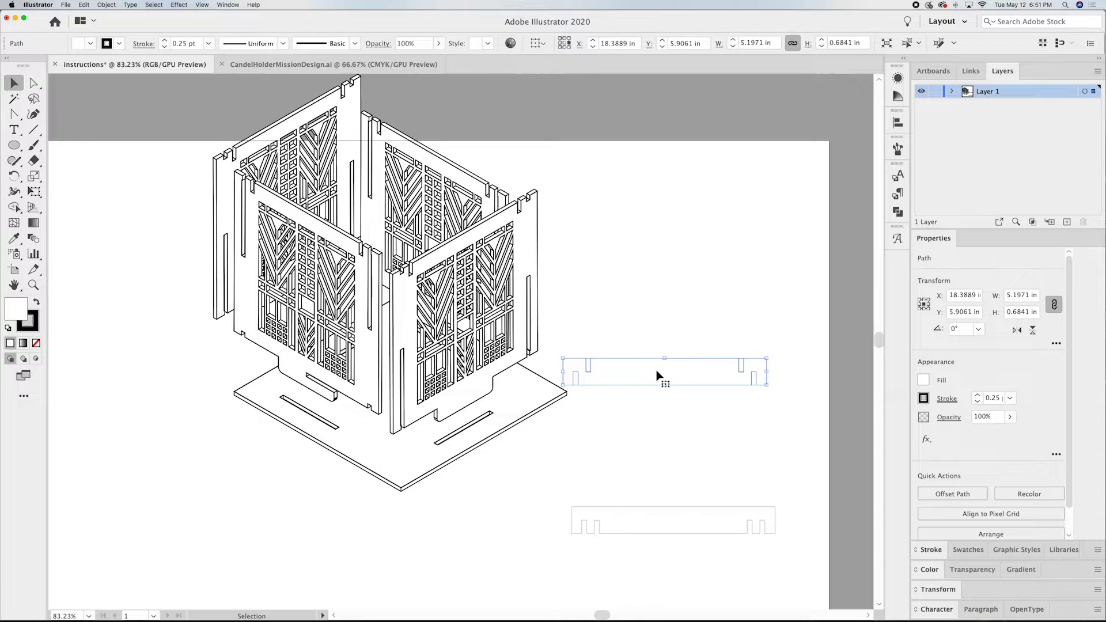
{"action": "left_click", "coordinate": [180, 4]}
{"action": "mouse_move", "coordinate": [271, 58]}
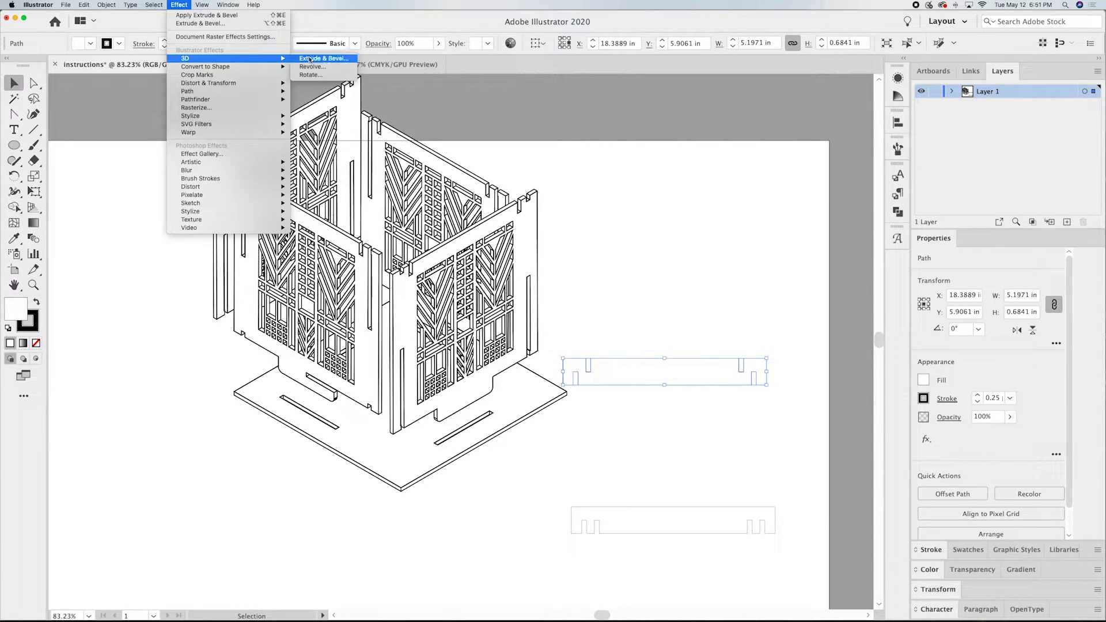
{"action": "left_click", "coordinate": [310, 59]}
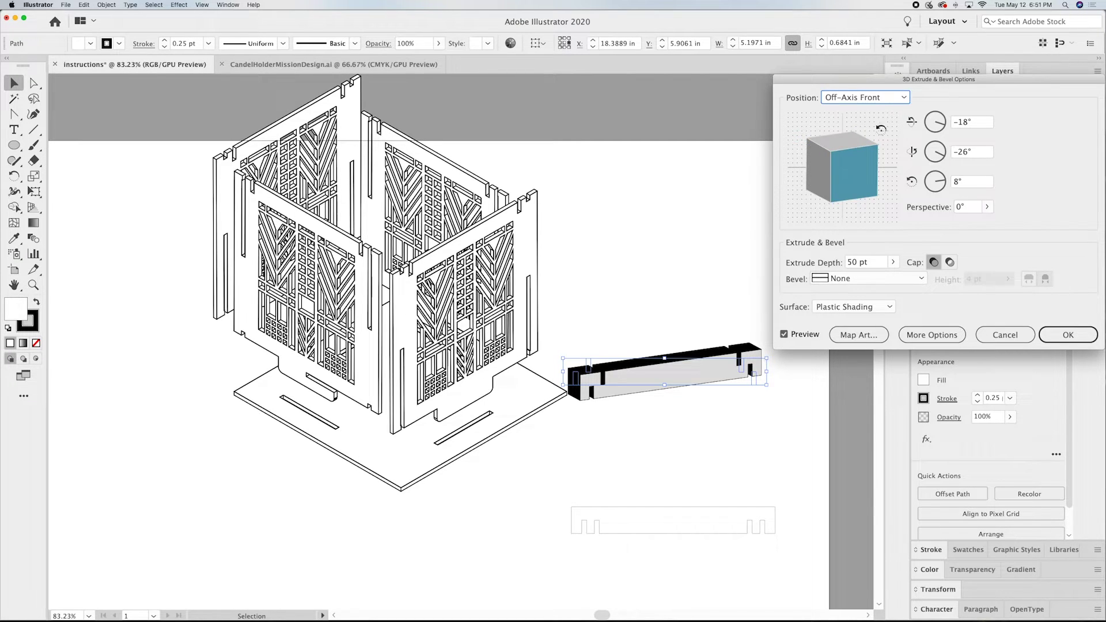
{"action": "left_click", "coordinate": [905, 101]}
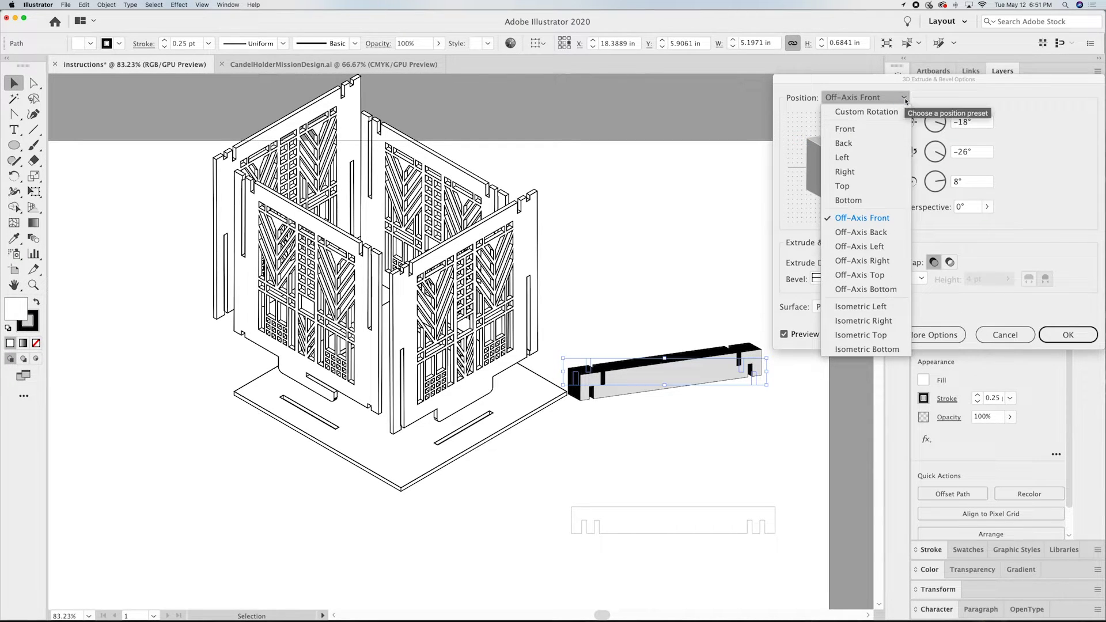
{"action": "left_click", "coordinate": [873, 322]}
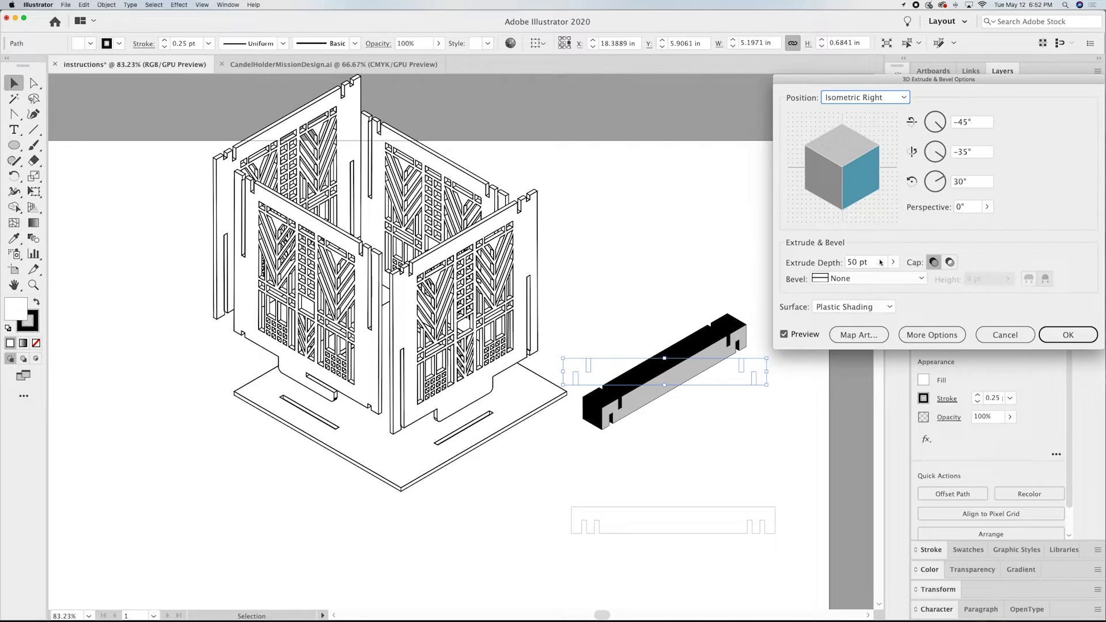
{"action": "left_click", "coordinate": [827, 263]}
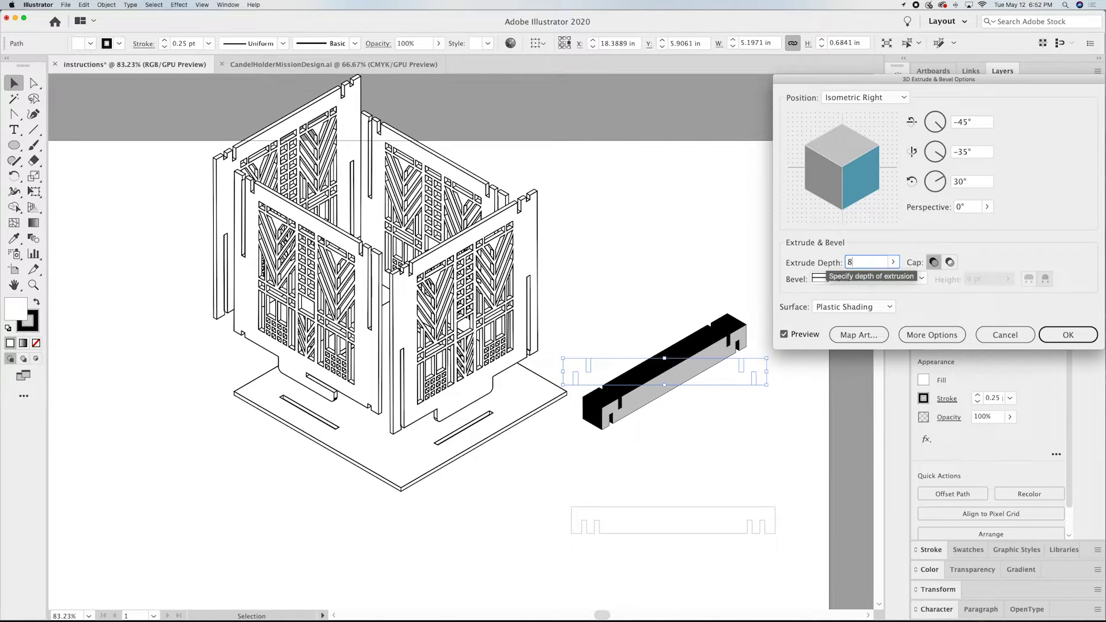
{"action": "left_click", "coordinate": [1070, 339]}
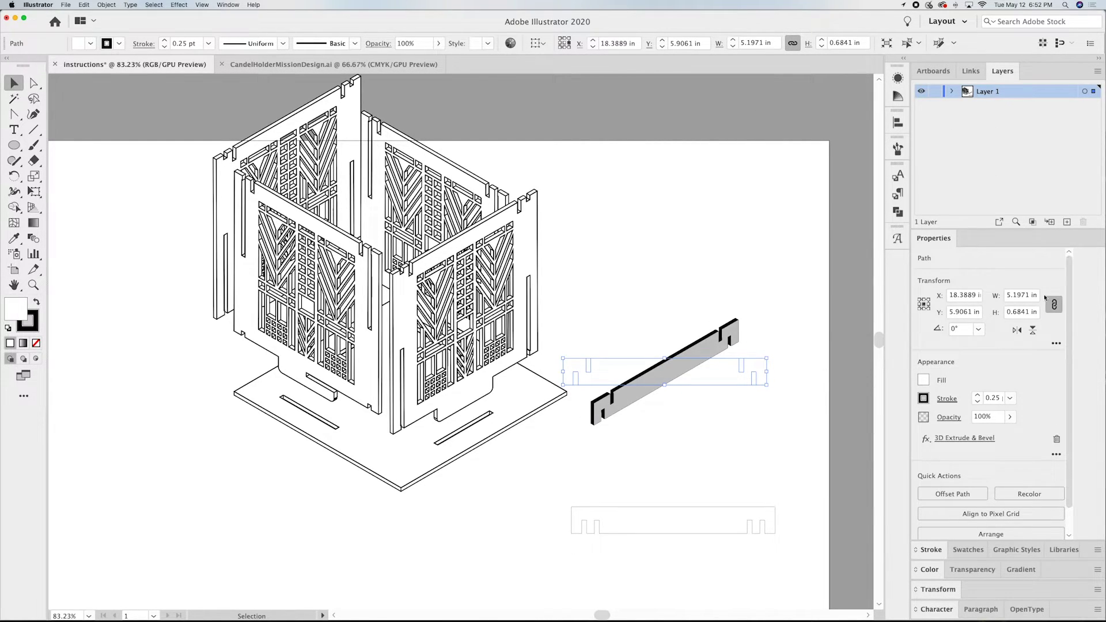
Step: Expand the 3D bar and give it a white fill with a 1 pt outline
{"action": "left_click", "coordinate": [106, 5]}
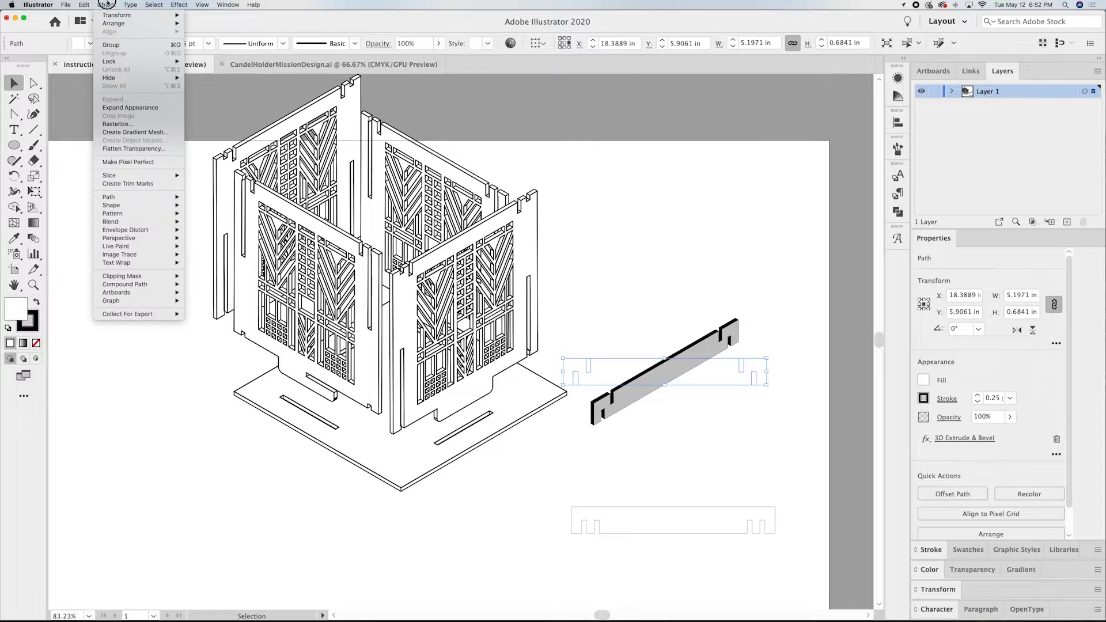
{"action": "left_click", "coordinate": [130, 108]}
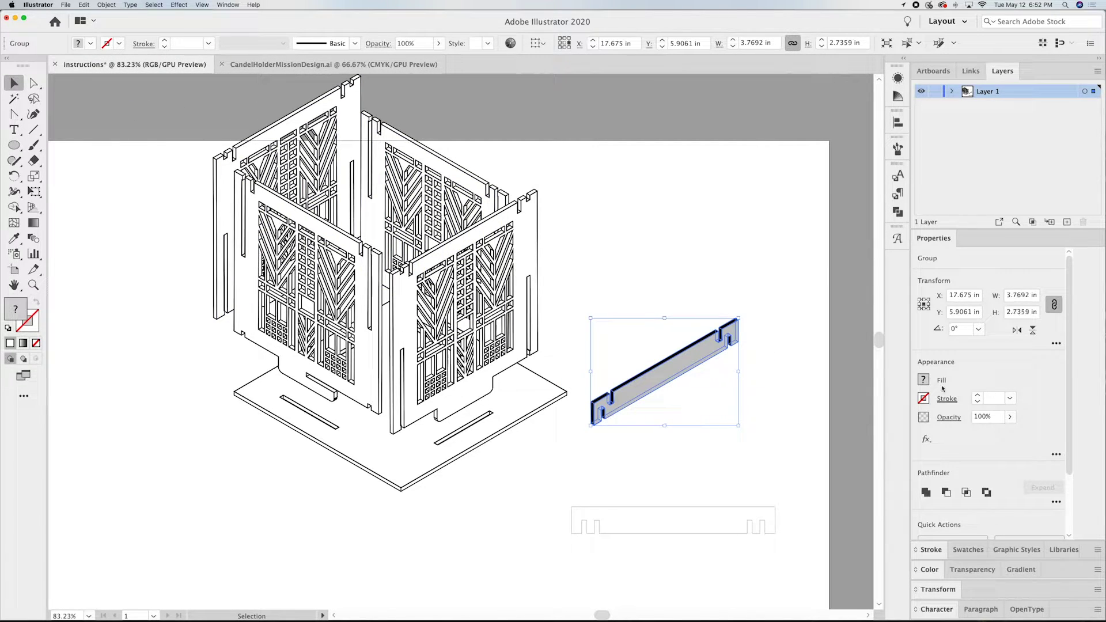
{"action": "left_click", "coordinate": [923, 380]}
{"action": "left_click", "coordinate": [800, 493]}
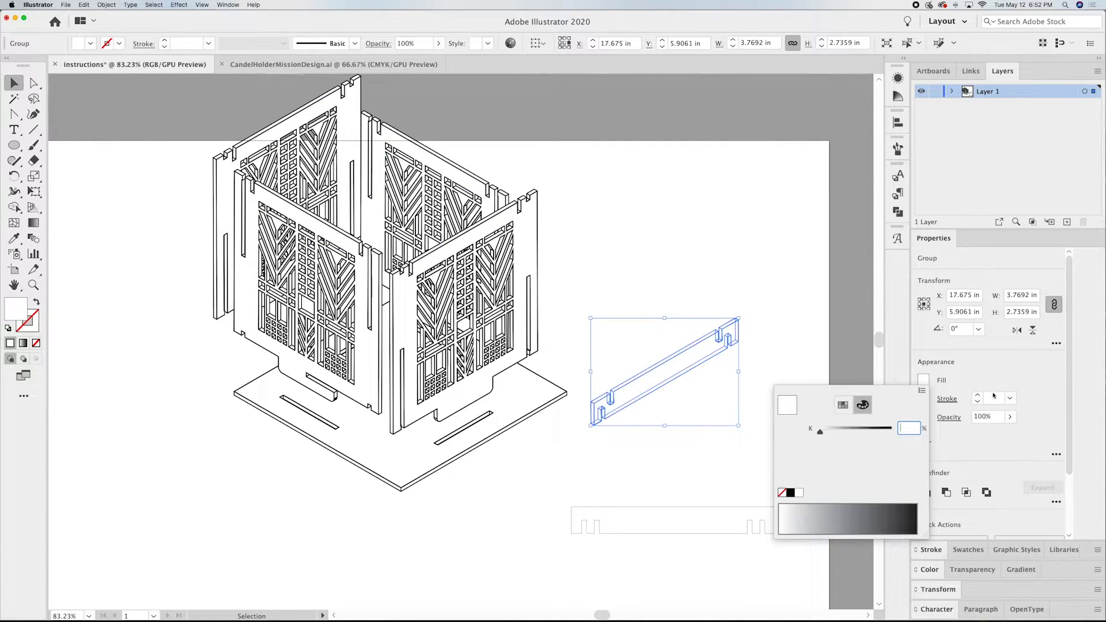
{"action": "left_click", "coordinate": [1010, 399]}
{"action": "left_click", "coordinate": [1010, 399]}
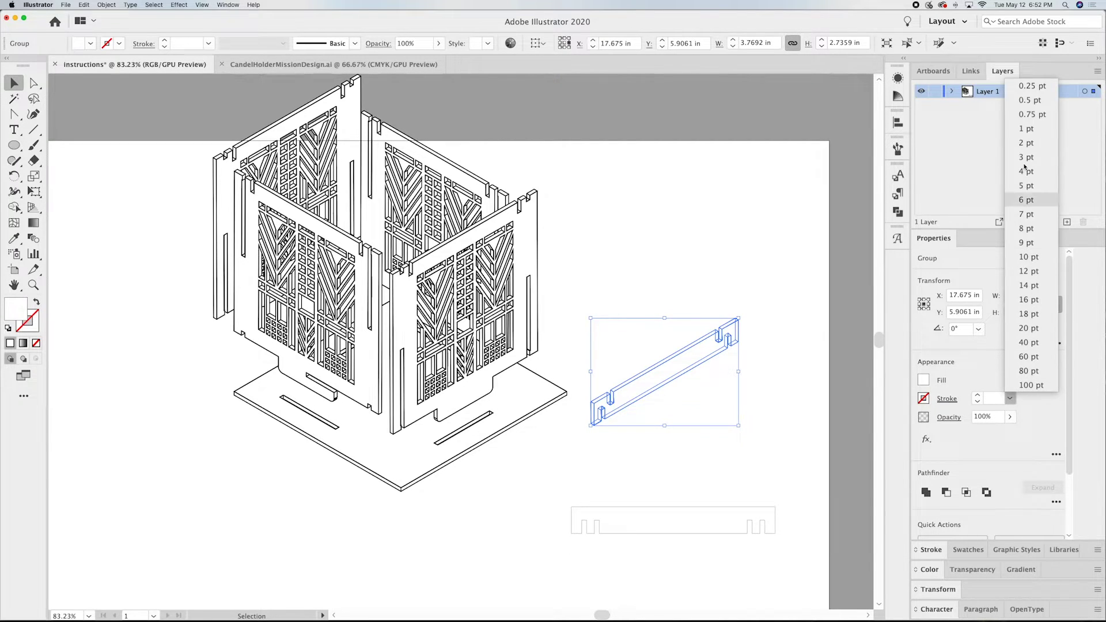
{"action": "left_click", "coordinate": [1022, 138]}
Step: Place the bar and a copy on the box's top rim, then move the lower strip beside the holder
{"action": "left_click", "coordinate": [693, 232]}
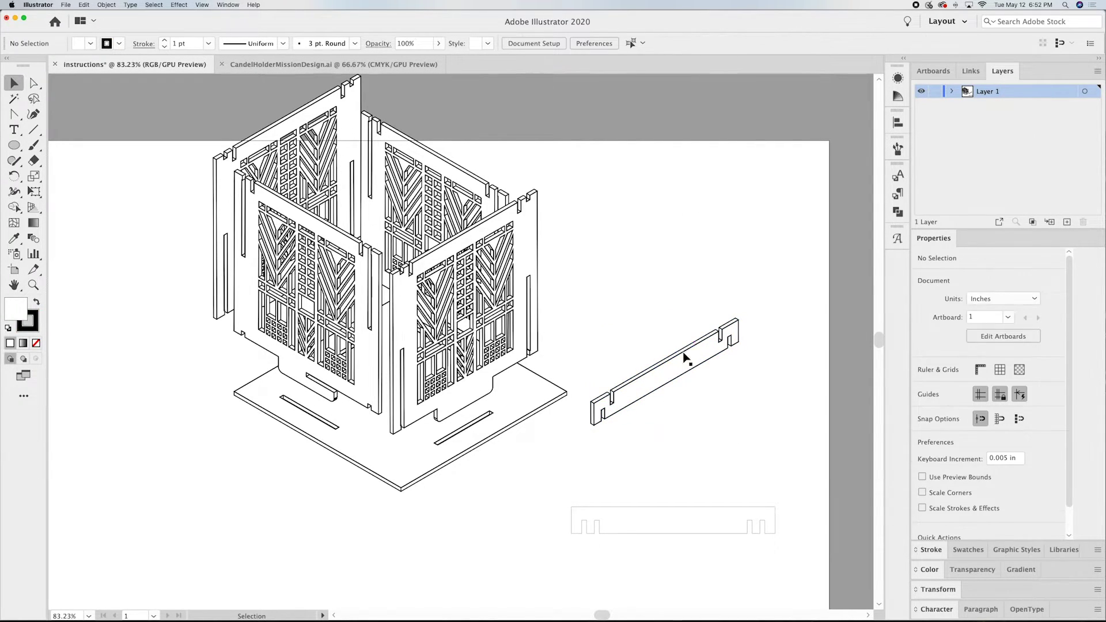
{"action": "left_click_drag", "start_coordinate": [671, 363], "coordinate": [482, 159]}
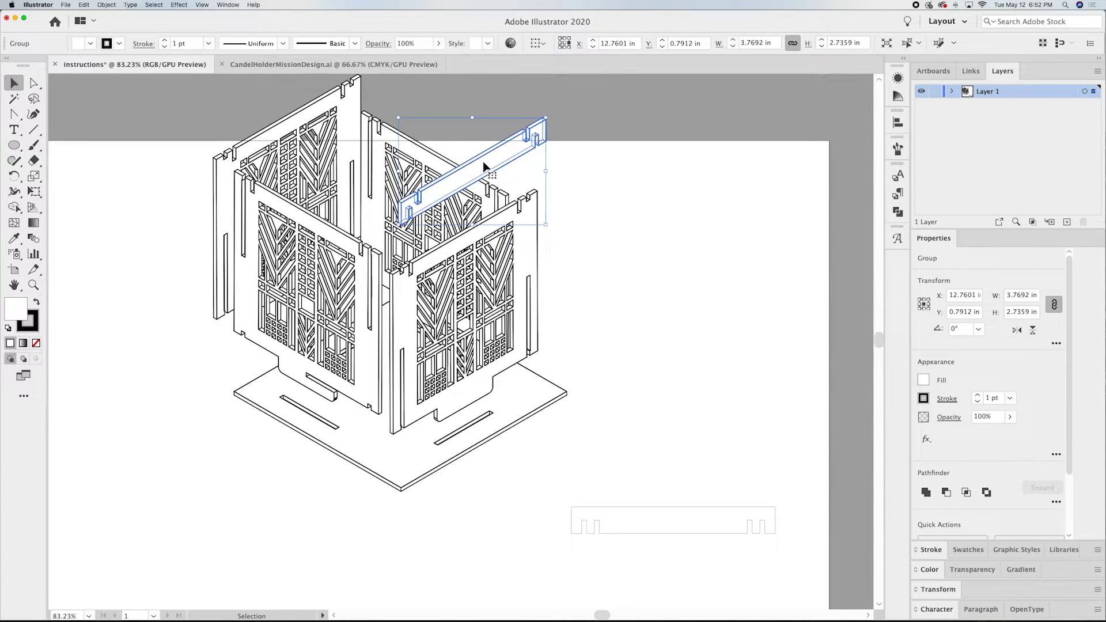
{"action": "left_click_drag", "start_coordinate": [483, 169], "coordinate": [398, 83]}
{"action": "scroll", "coordinate": [472, 122], "scroll_direction": "up", "scroll_amount": 5}
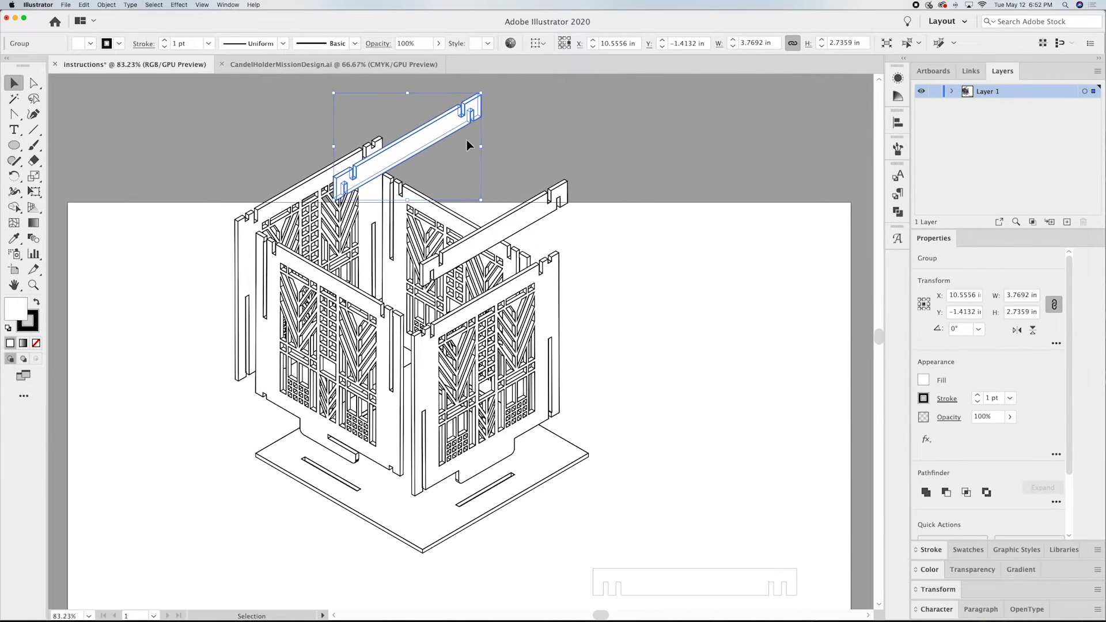
{"action": "left_click_drag", "start_coordinate": [419, 140], "coordinate": [380, 154]}
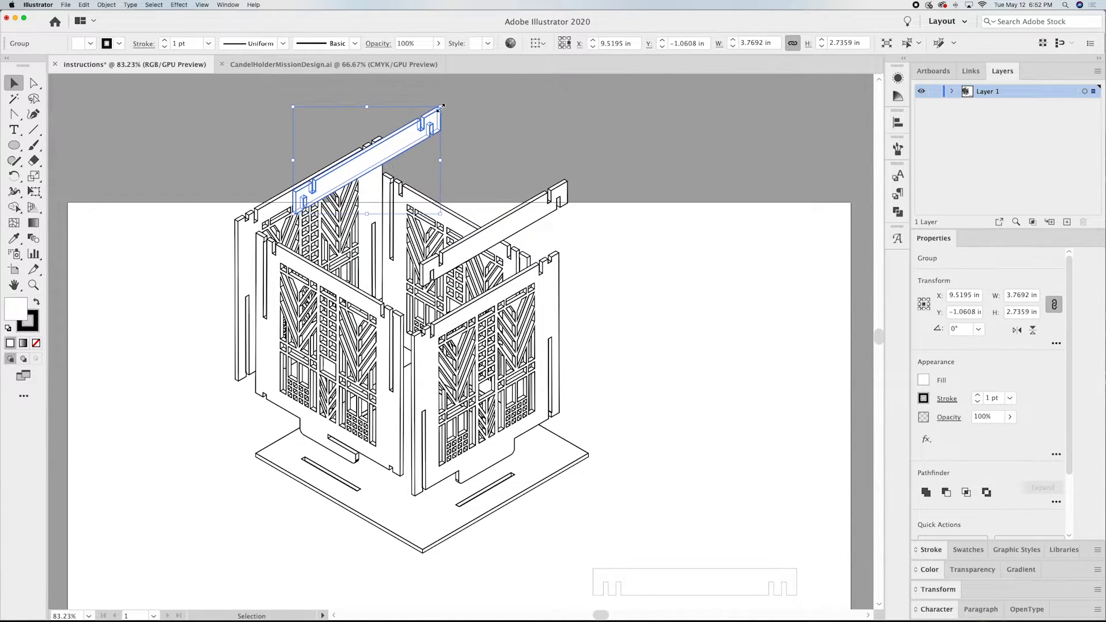
{"action": "left_click", "coordinate": [617, 122]}
{"action": "left_click_drag", "start_coordinate": [733, 587], "coordinate": [752, 335]}
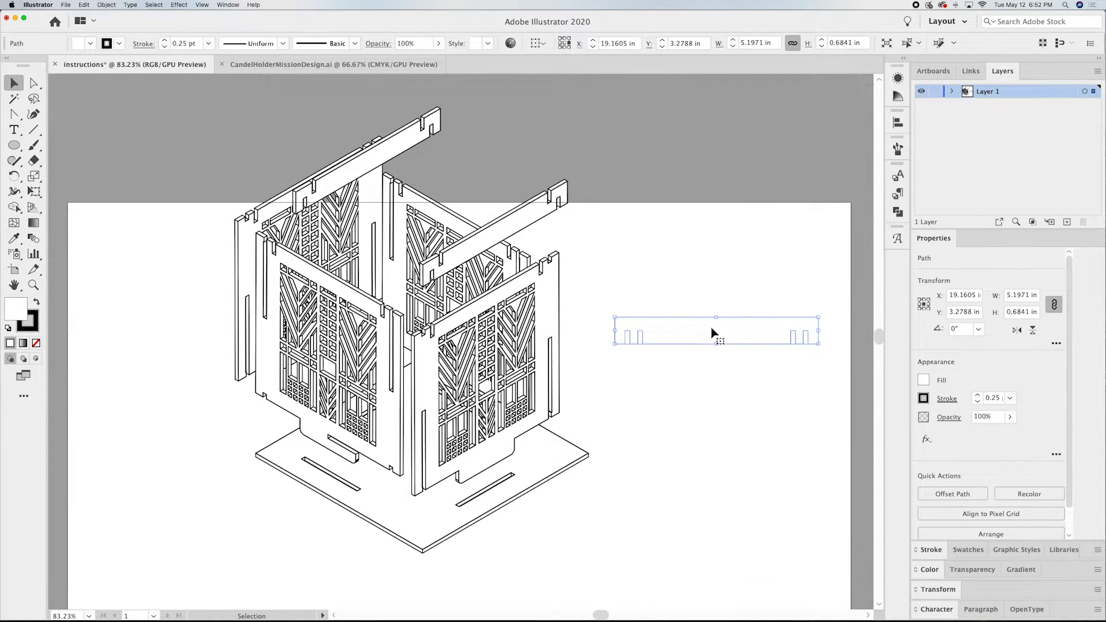
Step: Extrude the second strip in 3D with Isometric Left orientation and 8 pt depth
{"action": "left_click", "coordinate": [112, 5]}
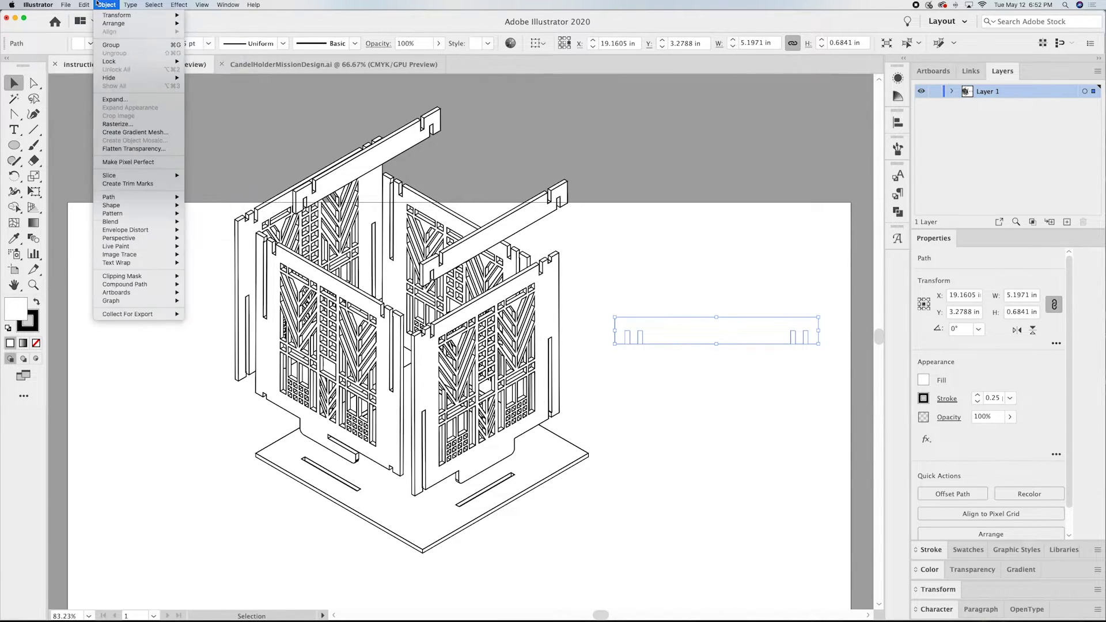
{"action": "mouse_move", "coordinate": [115, 20]}
{"action": "mouse_move", "coordinate": [180, 5]}
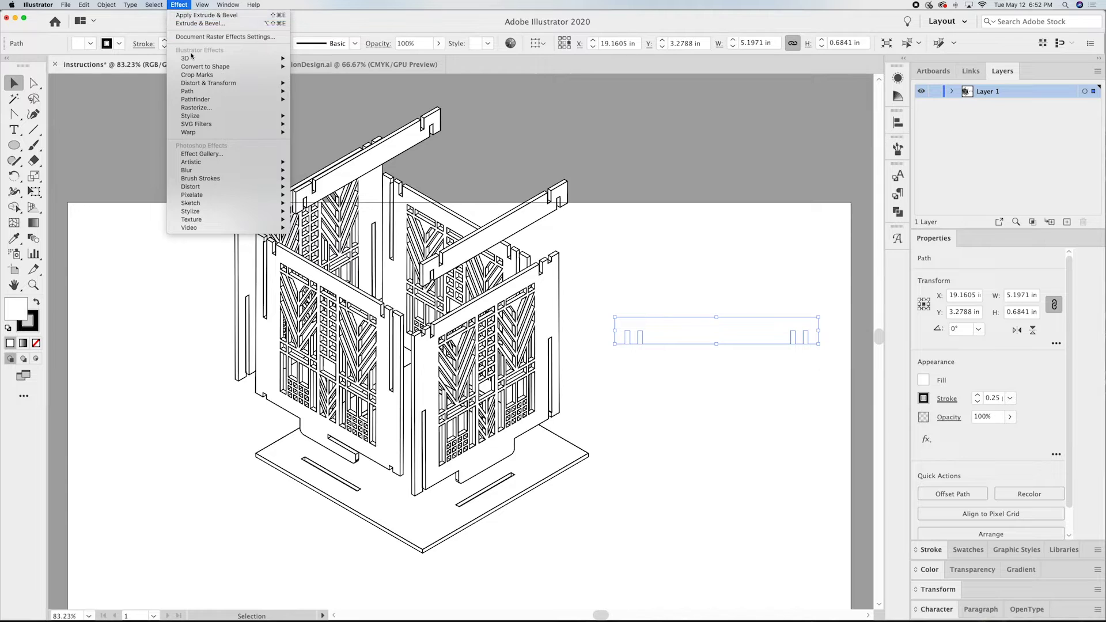
{"action": "mouse_move", "coordinate": [191, 58]}
{"action": "left_click", "coordinate": [318, 62]}
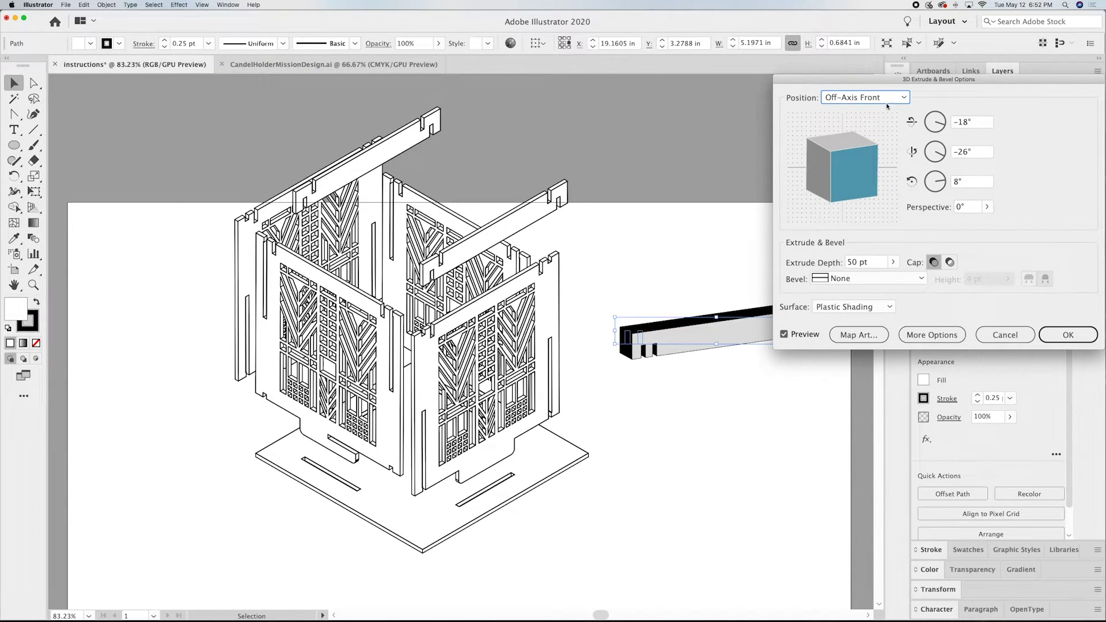
{"action": "left_click", "coordinate": [909, 98]}
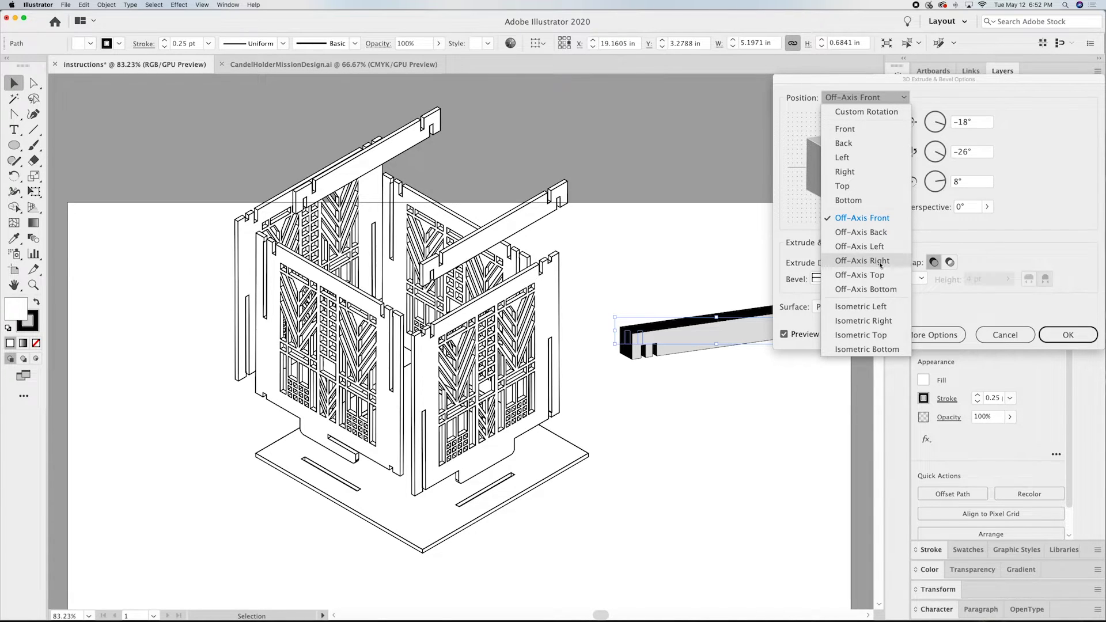
{"action": "left_click", "coordinate": [867, 312]}
{"action": "left_click", "coordinate": [823, 265]}
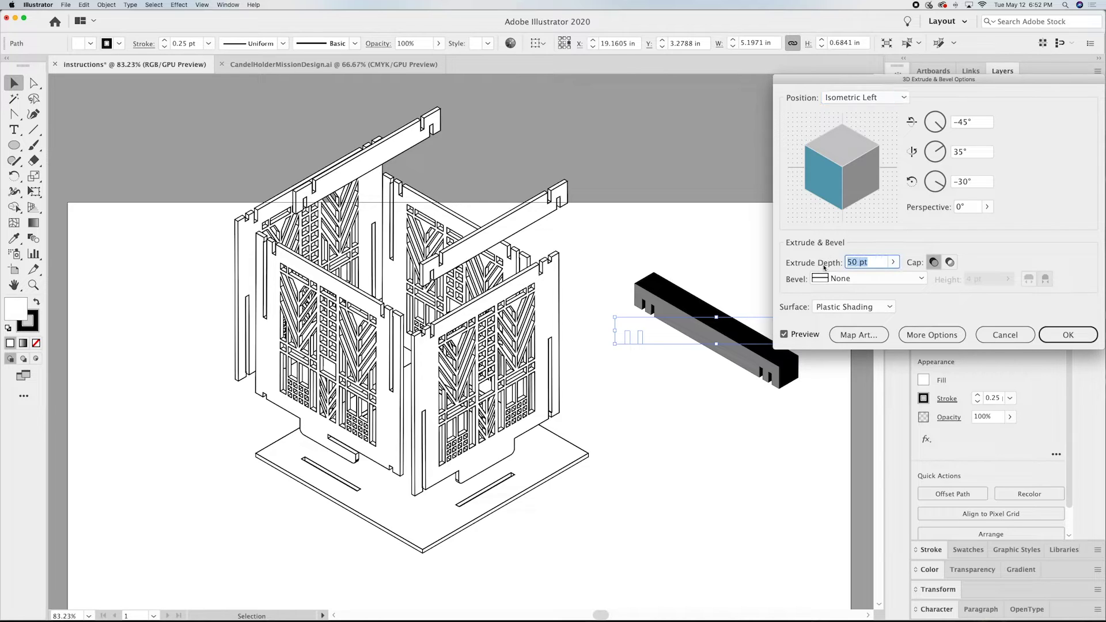
{"action": "type", "text": "8"}
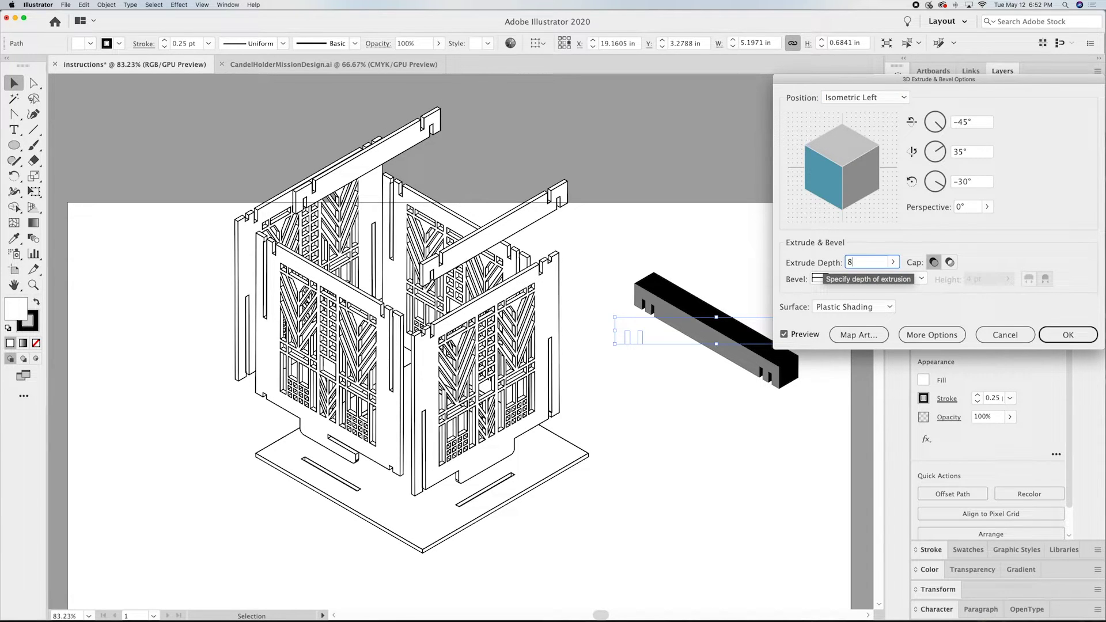
{"action": "key", "text": "Tab"}
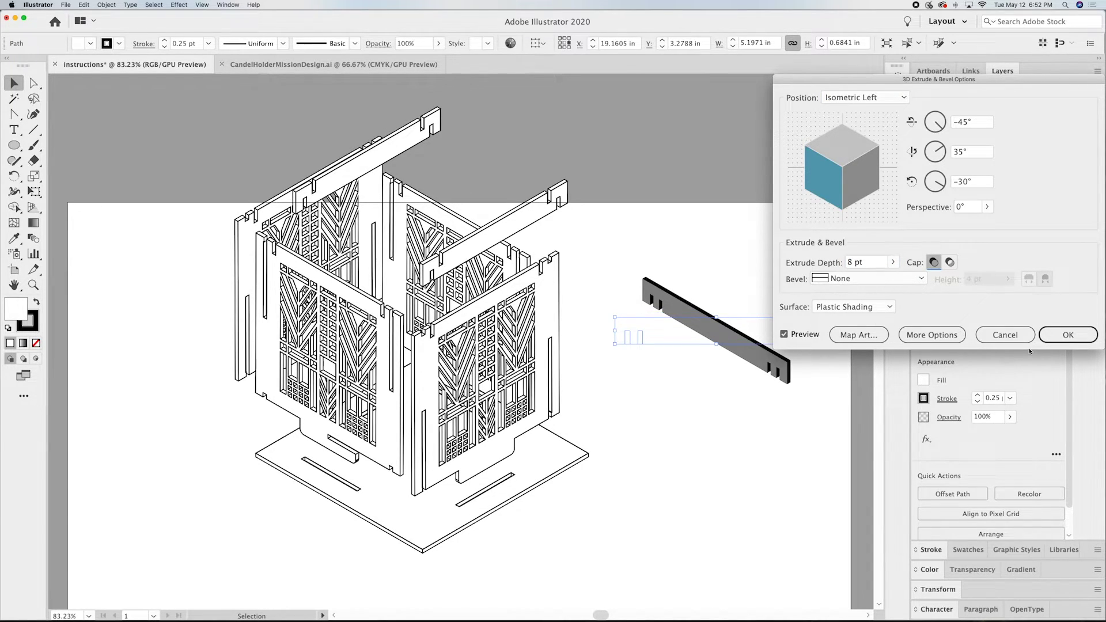
{"action": "left_click", "coordinate": [1076, 335]}
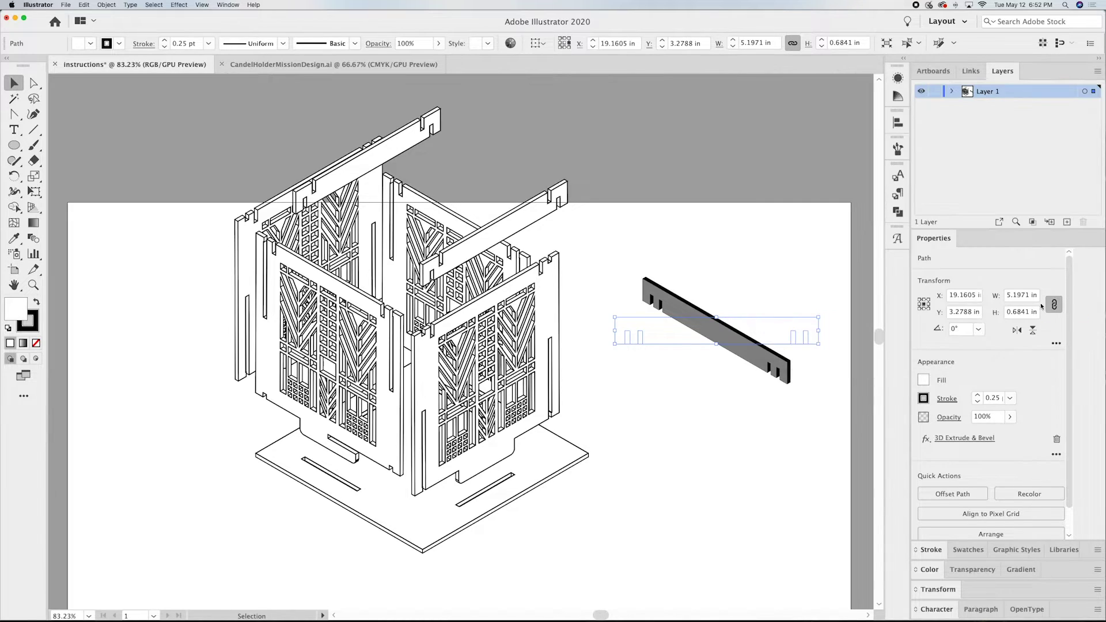
Step: Expand the 3D bar's appearance, giving it a white fill and 1 pt black stroke
{"action": "left_click", "coordinate": [108, 5]}
{"action": "left_click", "coordinate": [145, 107]}
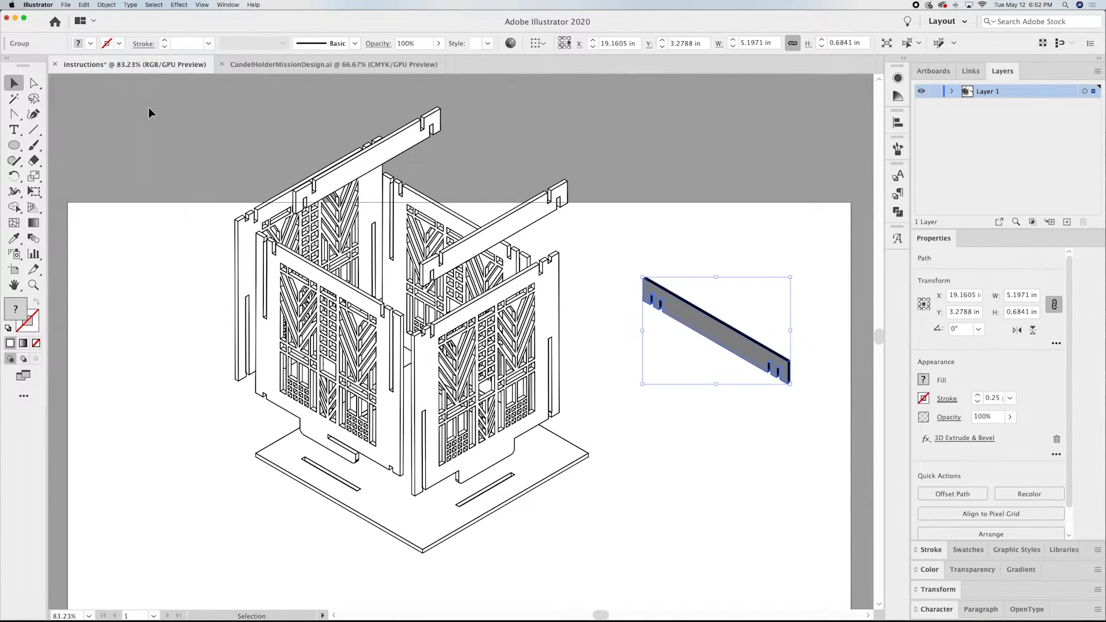
{"action": "left_click", "coordinate": [923, 380]}
{"action": "left_click", "coordinate": [799, 493]}
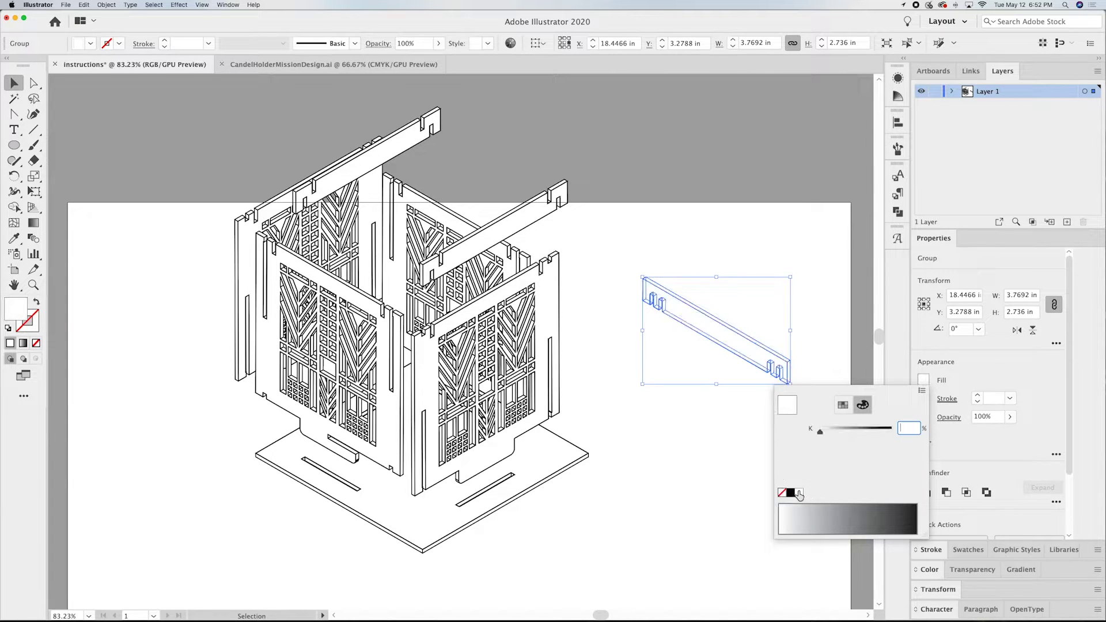
{"action": "left_click", "coordinate": [1012, 399]}
{"action": "left_click", "coordinate": [1012, 399]}
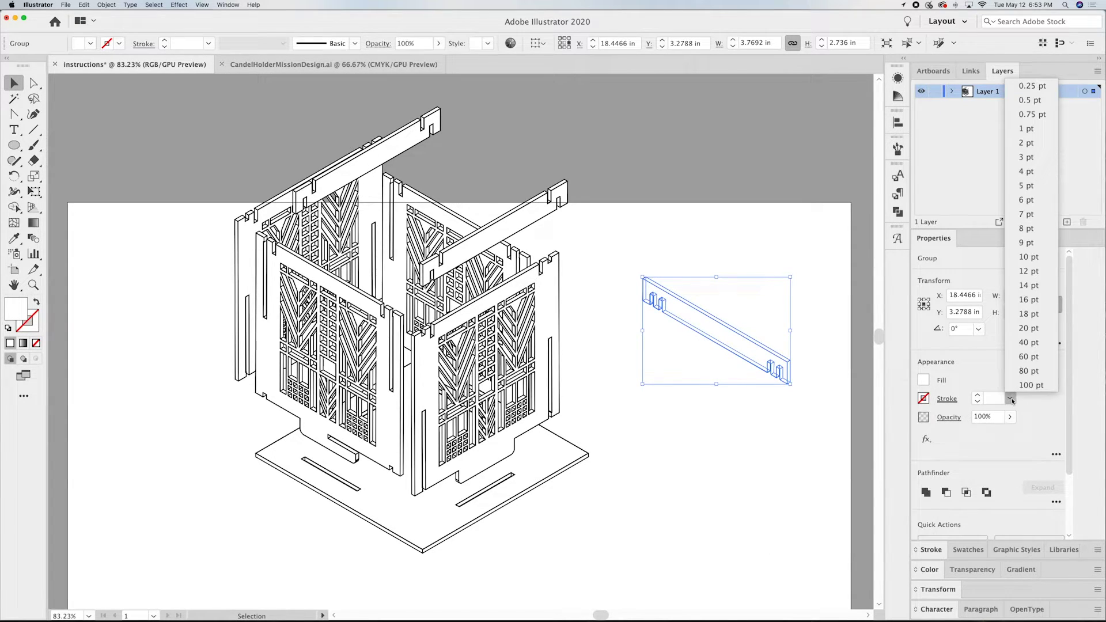
{"action": "left_click", "coordinate": [1022, 129]}
{"action": "left_click", "coordinate": [752, 197]}
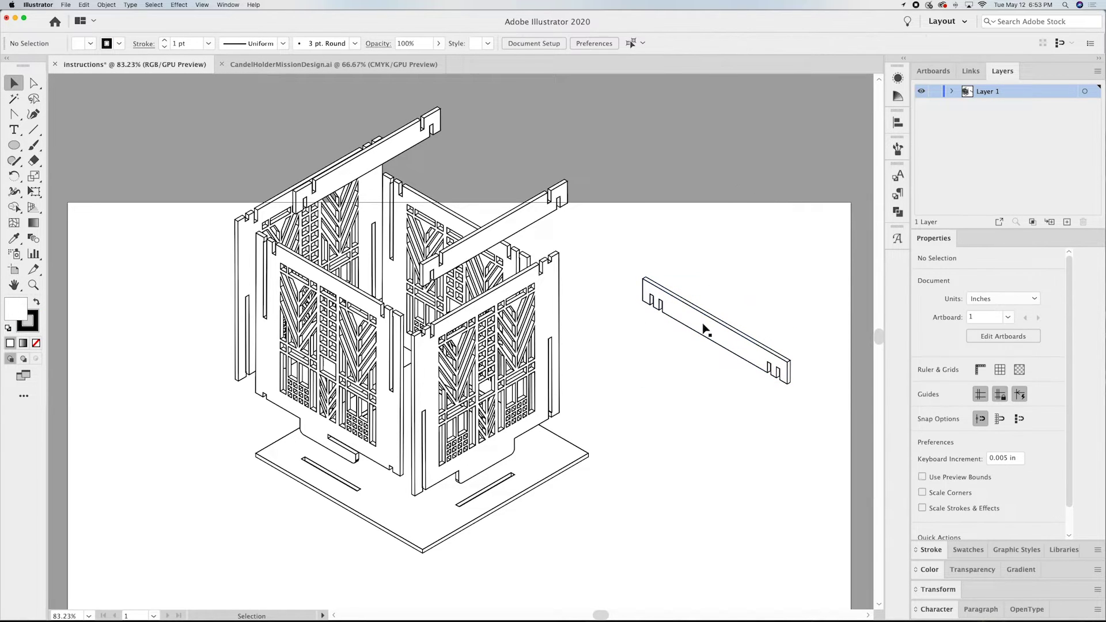
Step: Set the bar on the cube top, then scale the holder to about 5.59 × 7.26 in and move it down-left
{"action": "left_click_drag", "start_coordinate": [735, 352], "coordinate": [492, 156]}
{"action": "left_click", "coordinate": [609, 156]}
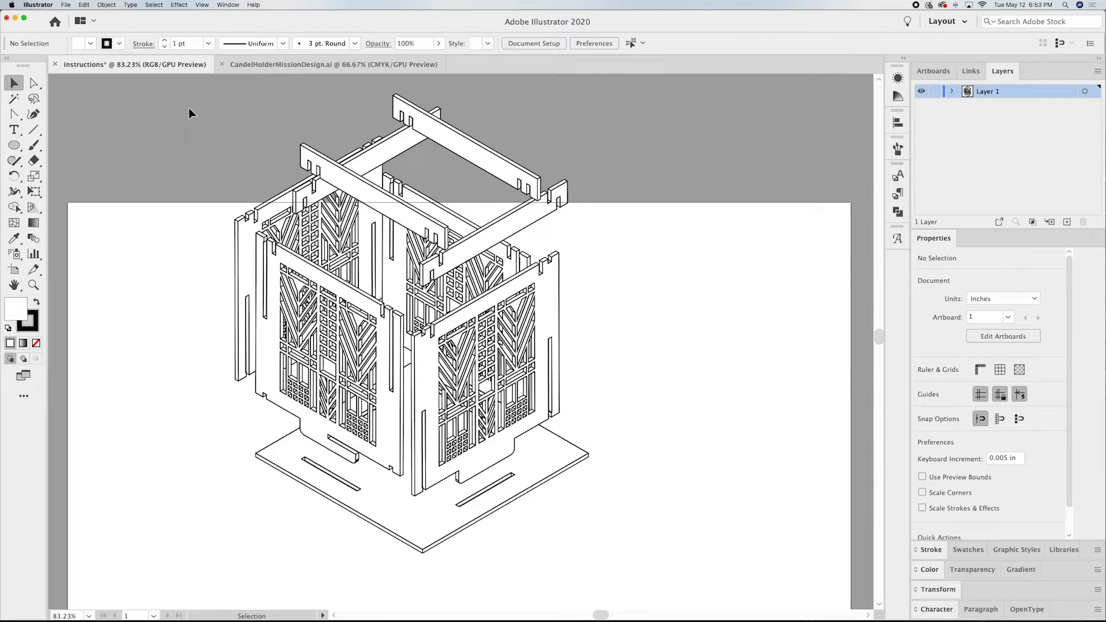
{"action": "left_click_drag", "start_coordinate": [185, 107], "coordinate": [621, 523]}
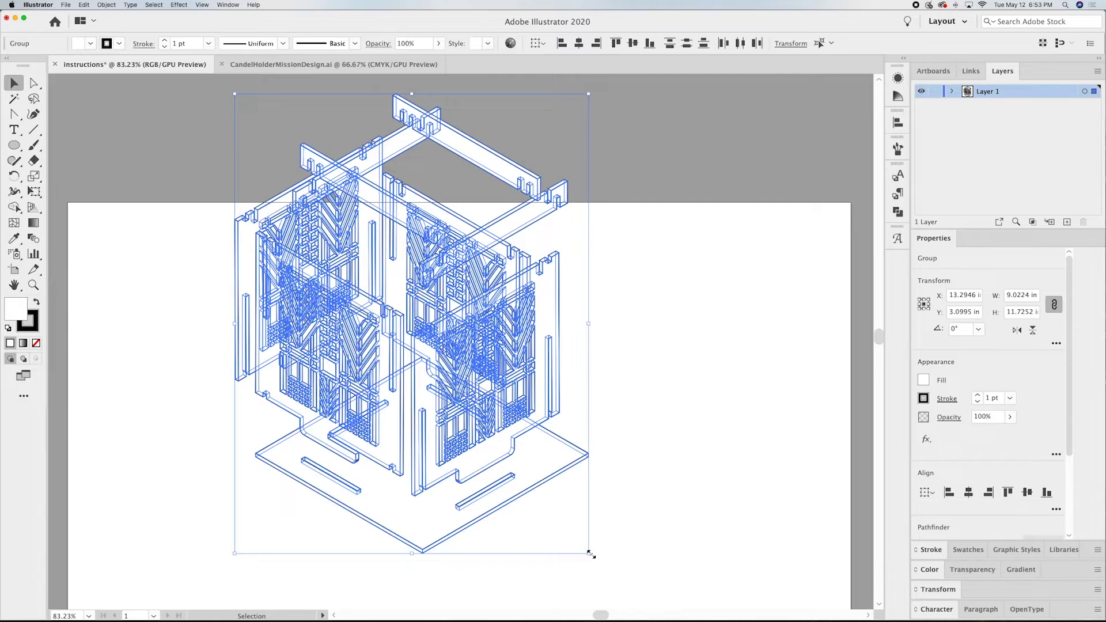
{"action": "left_click_drag", "start_coordinate": [589, 553], "coordinate": [524, 466]}
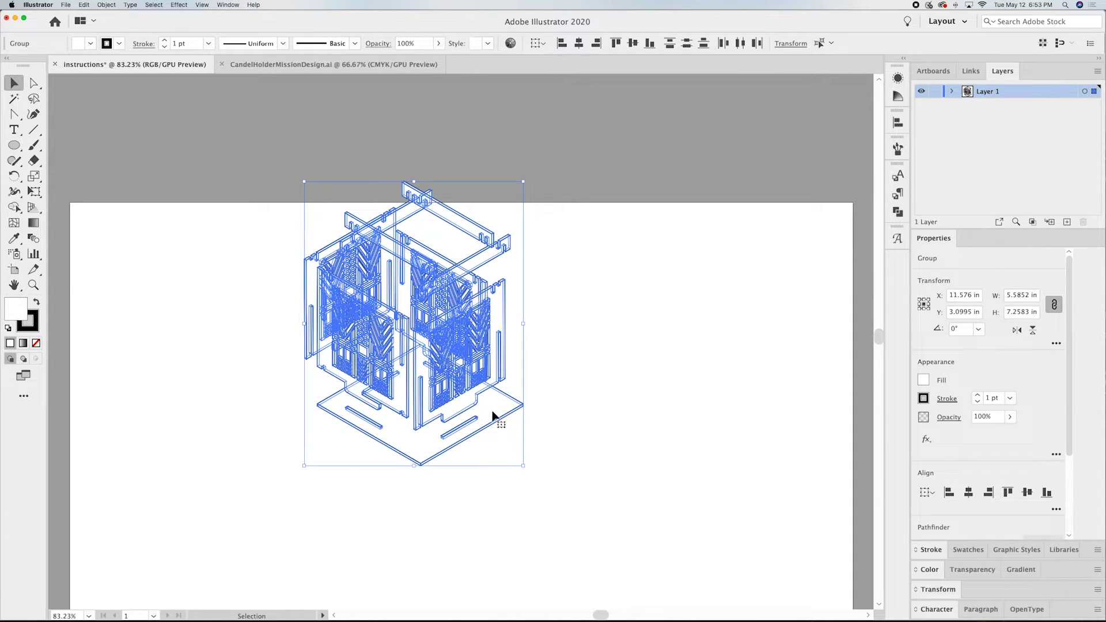
{"action": "left_click_drag", "start_coordinate": [493, 414], "coordinate": [460, 544]}
Step: Lift the top, left and right crossbars straight up together
{"action": "left_click", "coordinate": [602, 468]}
{"action": "left_click_drag", "start_coordinate": [577, 486], "coordinate": [662, 372]}
{"action": "left_click", "coordinate": [507, 236]}
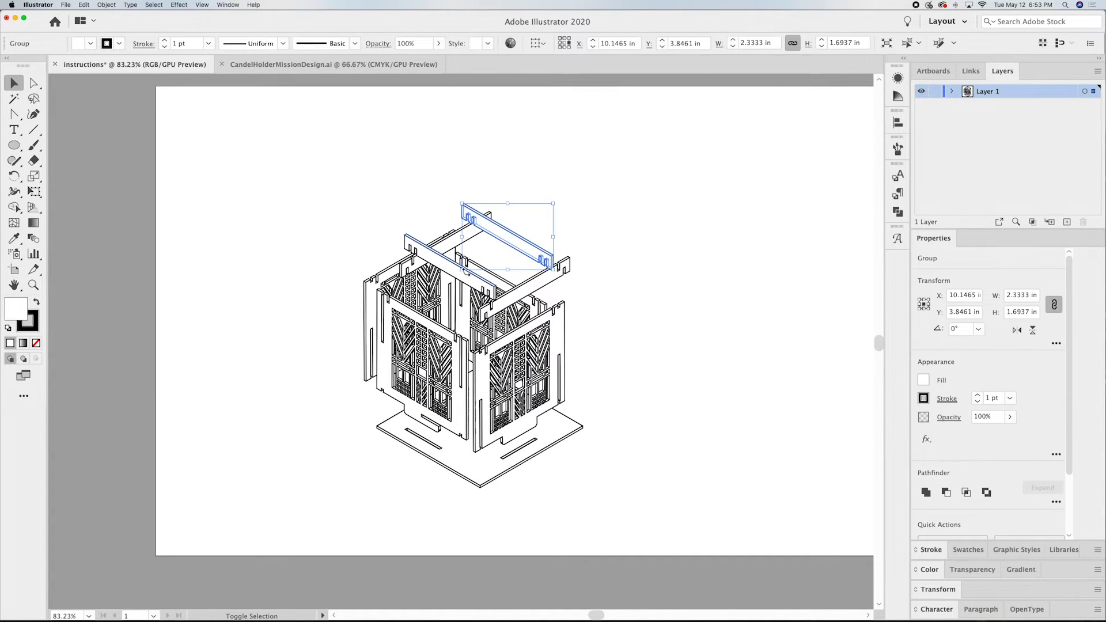
{"action": "left_click", "coordinate": [464, 274], "text": "shift"}
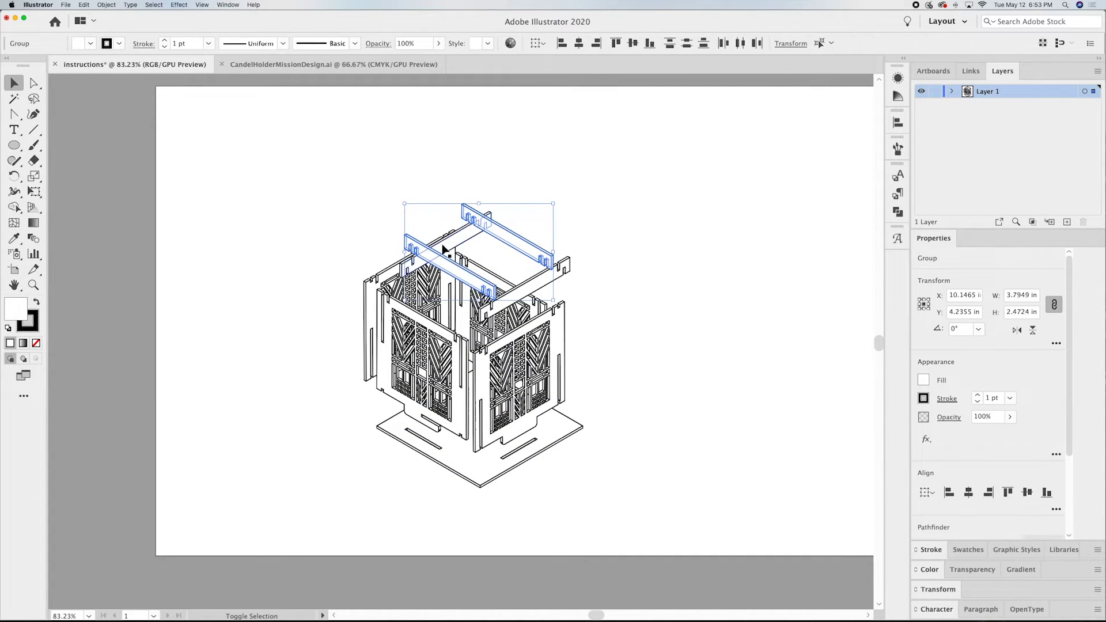
{"action": "left_click", "coordinate": [530, 288], "text": "shift"}
{"action": "left_click_drag", "start_coordinate": [530, 288], "coordinate": [518, 198]}
{"action": "left_click", "coordinate": [575, 304]}
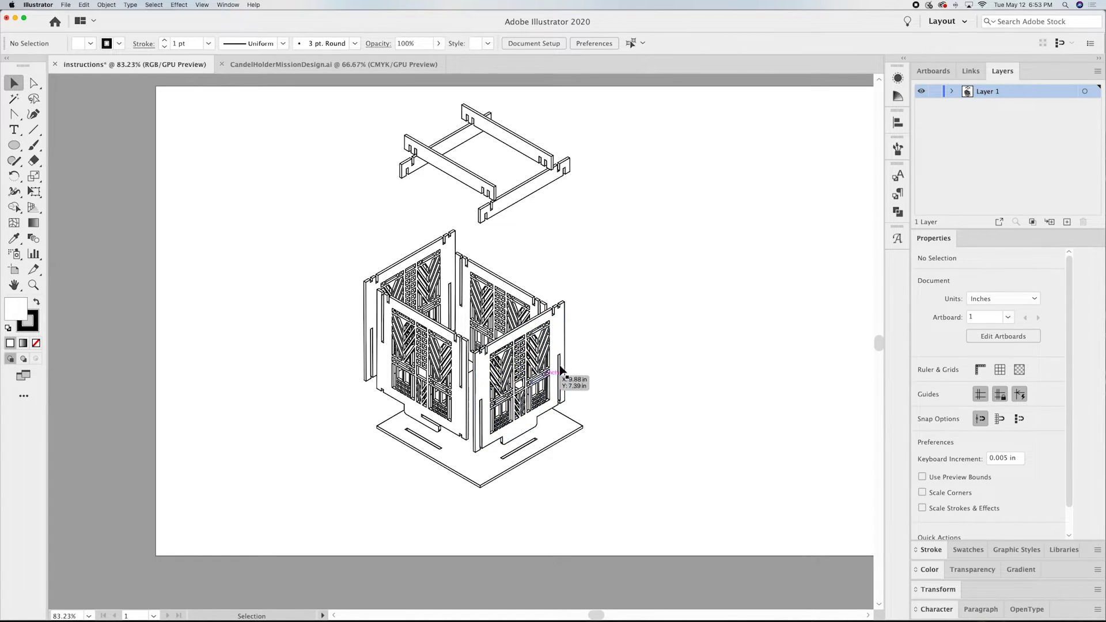
Step: Raise the right front lattice panel and move the top frame aside to the right
{"action": "left_click", "coordinate": [557, 337]}
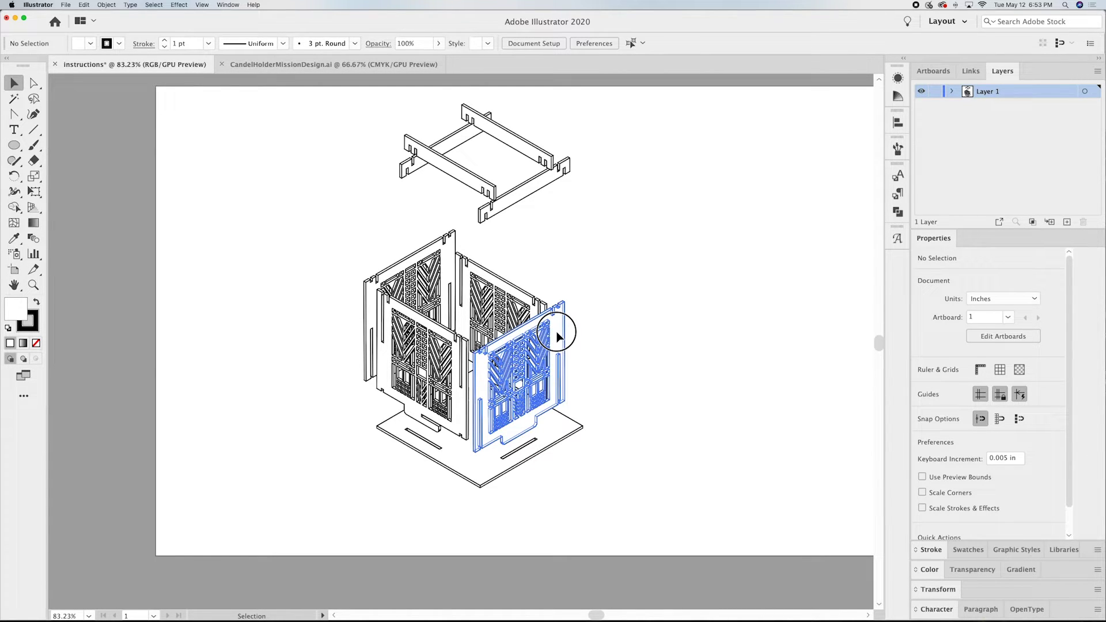
{"action": "left_click_drag", "start_coordinate": [557, 337], "coordinate": [551, 210]}
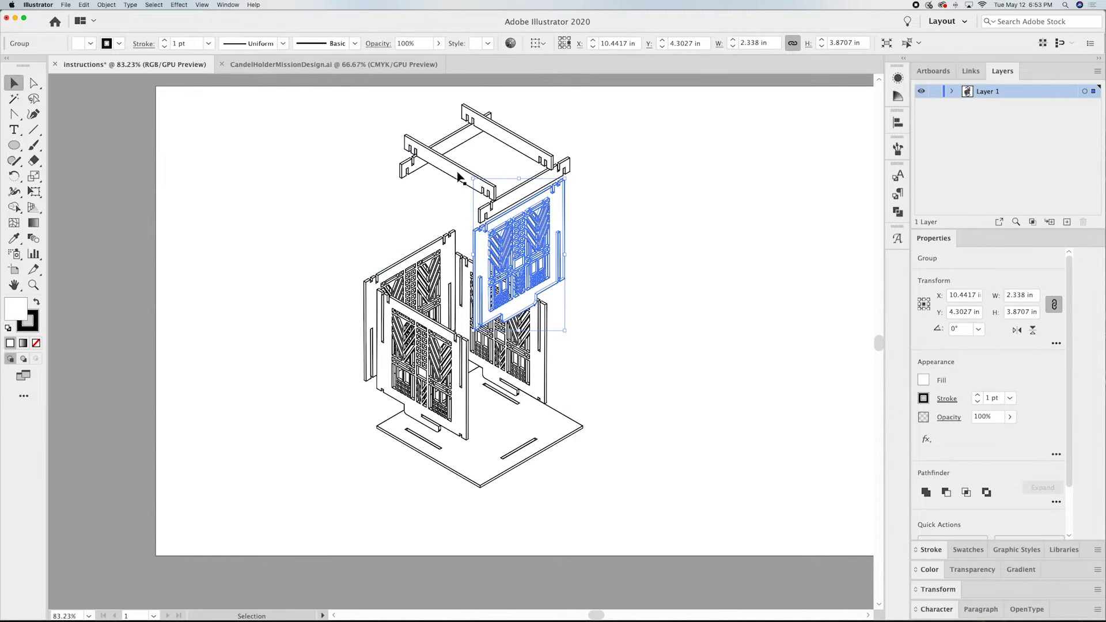
{"action": "left_click", "coordinate": [516, 196]}
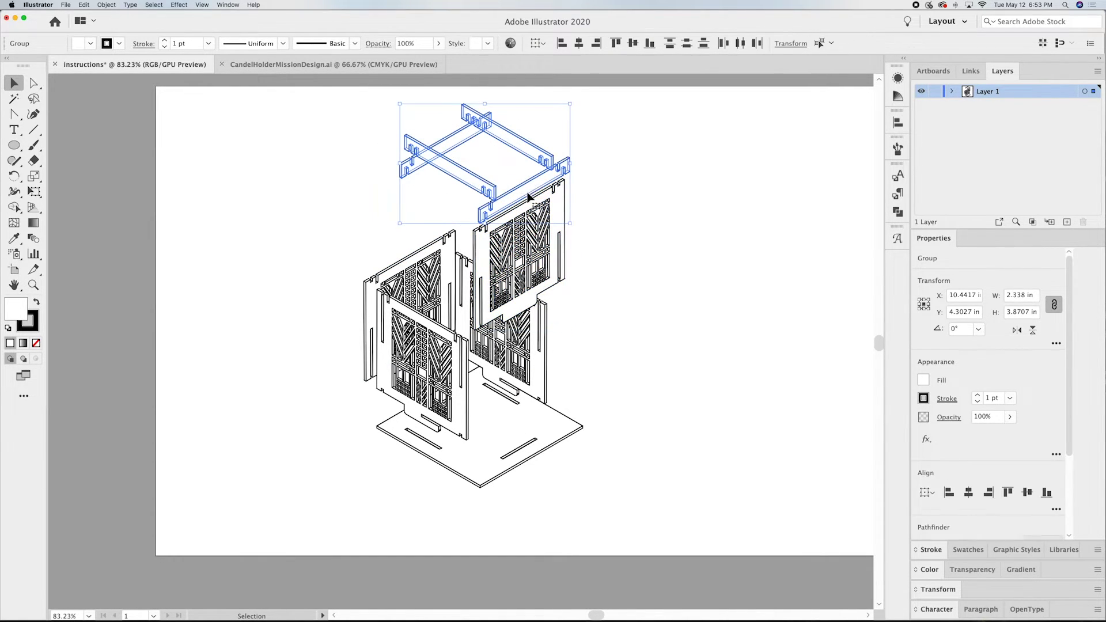
{"action": "left_click_drag", "start_coordinate": [517, 198], "coordinate": [762, 231]}
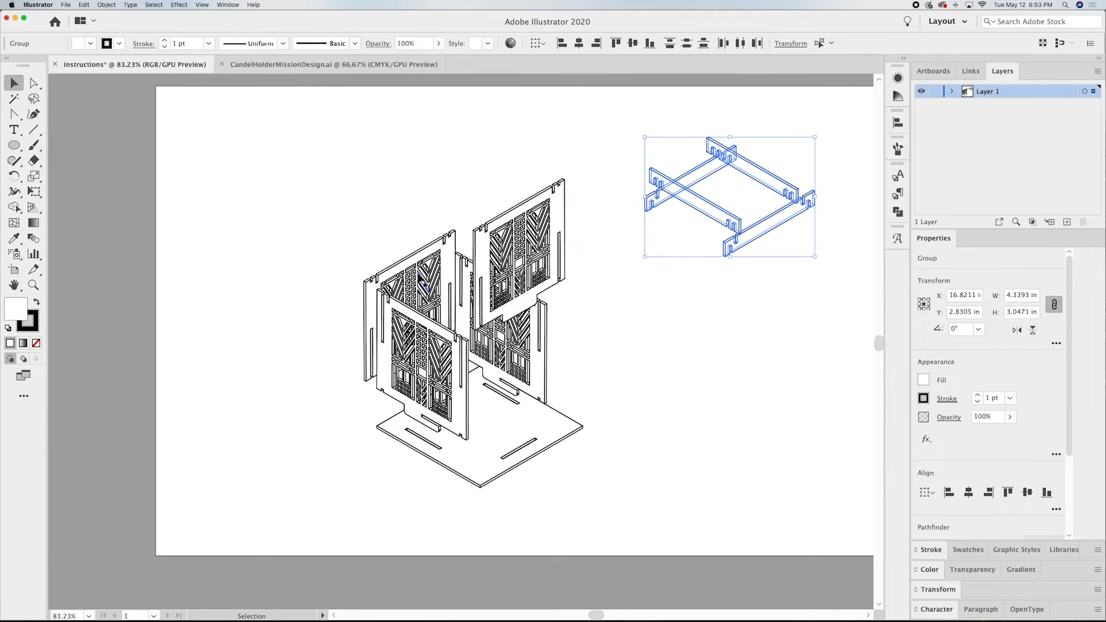
Step: Lift the left lattice panel and fine-tune the middle panels' positions
{"action": "left_click_drag", "start_coordinate": [423, 284], "coordinate": [421, 170]}
{"action": "left_click_drag", "start_coordinate": [410, 208], "coordinate": [426, 218]}
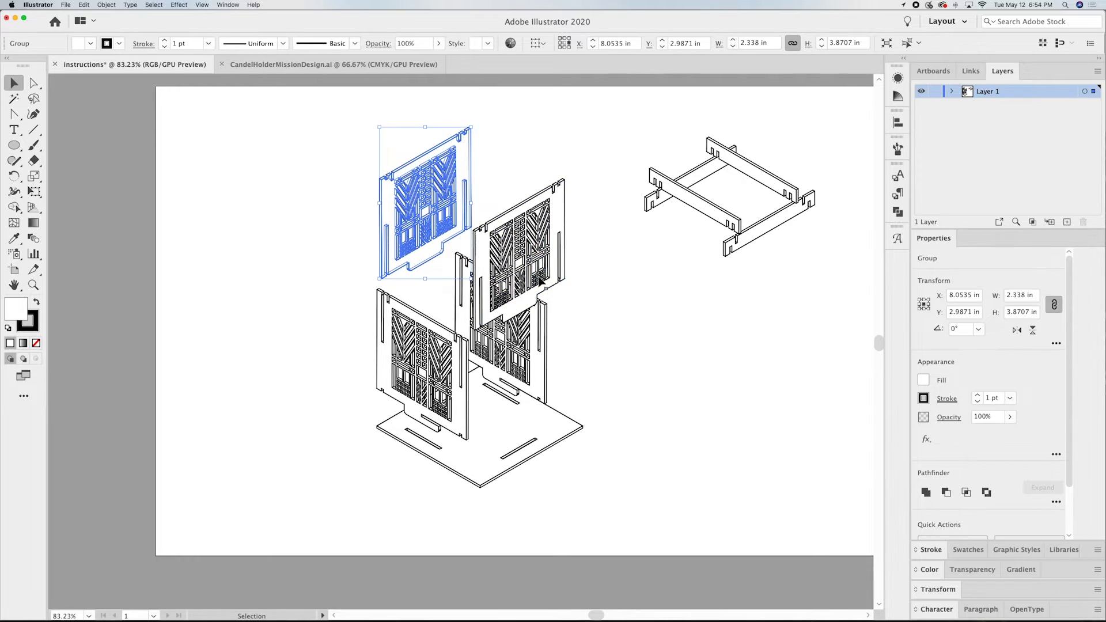
{"action": "left_click_drag", "start_coordinate": [541, 283], "coordinate": [536, 274]}
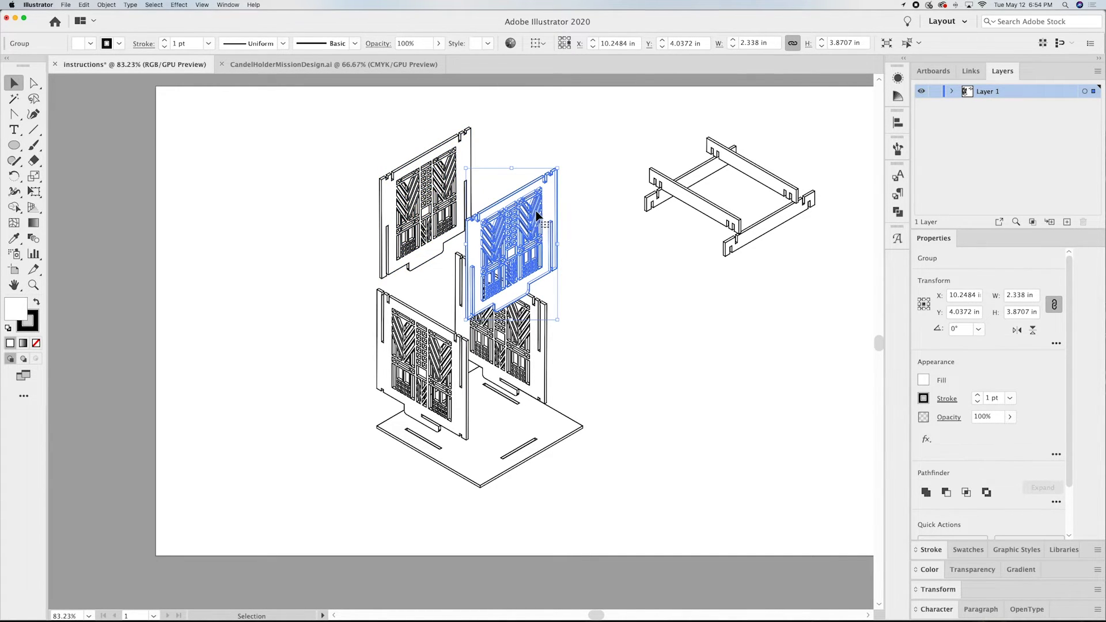
{"action": "left_click", "coordinate": [545, 253]}
{"action": "left_click_drag", "start_coordinate": [544, 254], "coordinate": [536, 256]}
{"action": "left_click_drag", "start_coordinate": [307, 173], "coordinate": [551, 467]}
{"action": "left_click", "coordinate": [642, 357]}
Step: Move the four frame rails from the right onto the top of the stack
{"action": "left_click_drag", "start_coordinate": [768, 239], "coordinate": [496, 196]}
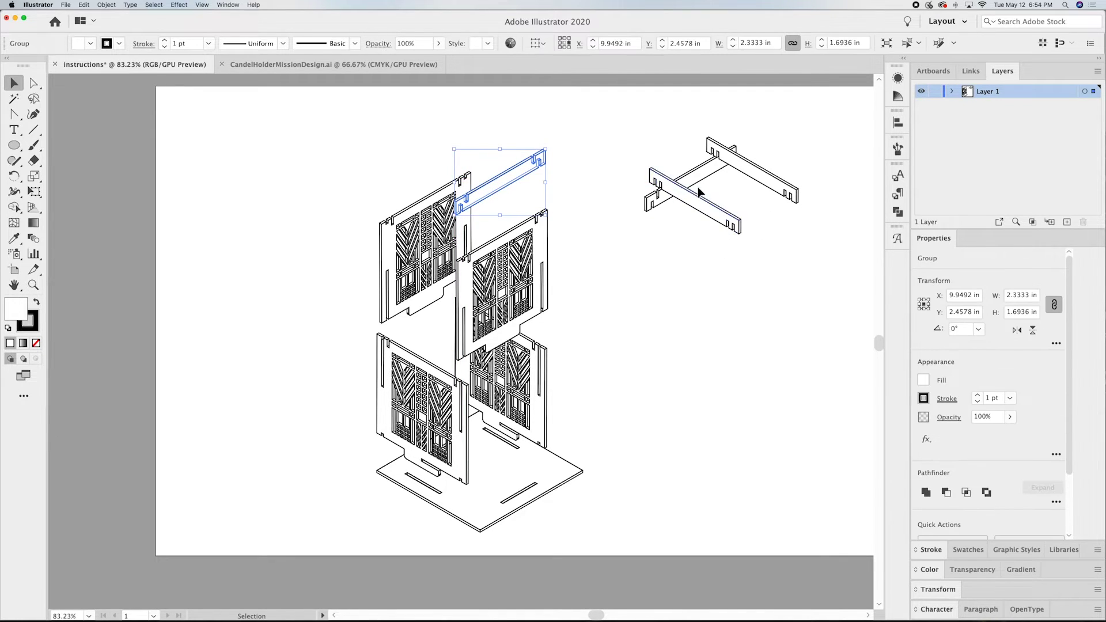
{"action": "left_click_drag", "start_coordinate": [698, 183], "coordinate": [440, 160]}
{"action": "left_click_drag", "start_coordinate": [754, 175], "coordinate": [501, 133]}
{"action": "left_click_drag", "start_coordinate": [712, 217], "coordinate": [447, 173]}
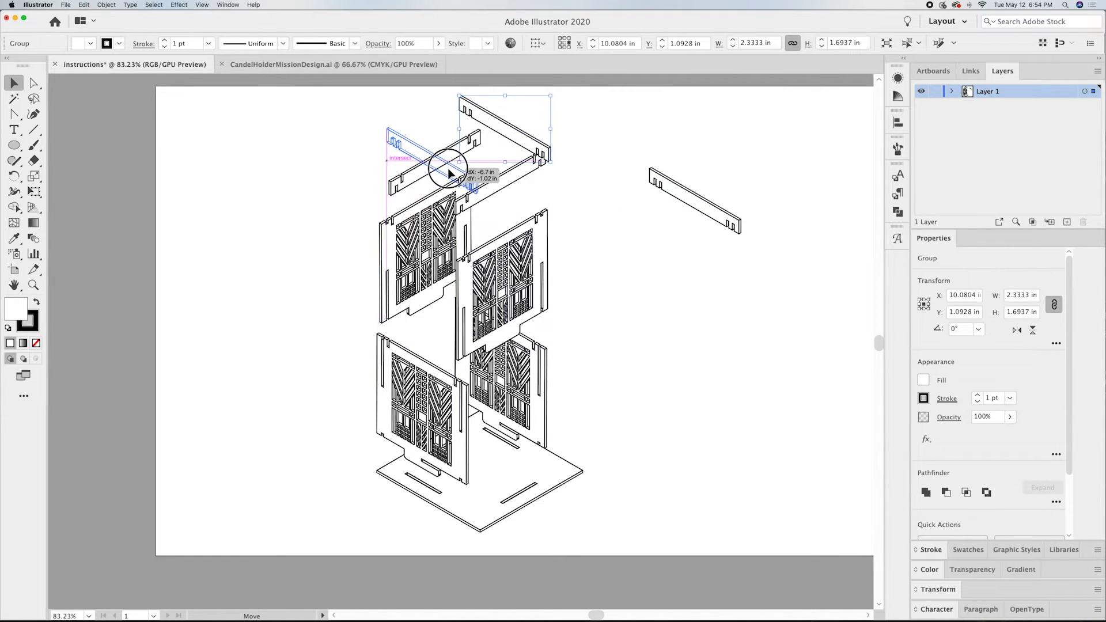
{"action": "left_click_drag", "start_coordinate": [448, 173], "coordinate": [408, 172]}
{"action": "left_click_drag", "start_coordinate": [510, 180], "coordinate": [450, 174]}
{"action": "left_click_drag", "start_coordinate": [504, 137], "coordinate": [494, 135]}
Step: Nudge the right rail into alignment and shift the right middle lattice panel slightly right
{"action": "left_click", "coordinate": [604, 174]}
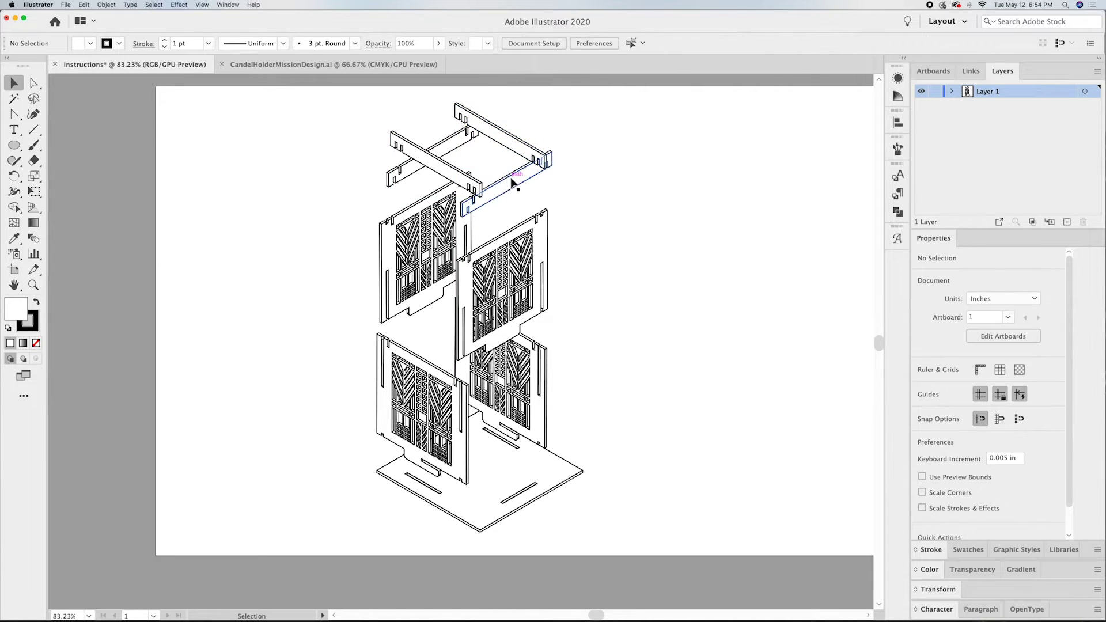
{"action": "left_click_drag", "start_coordinate": [512, 182], "coordinate": [453, 173]}
{"action": "left_click", "coordinate": [610, 164]}
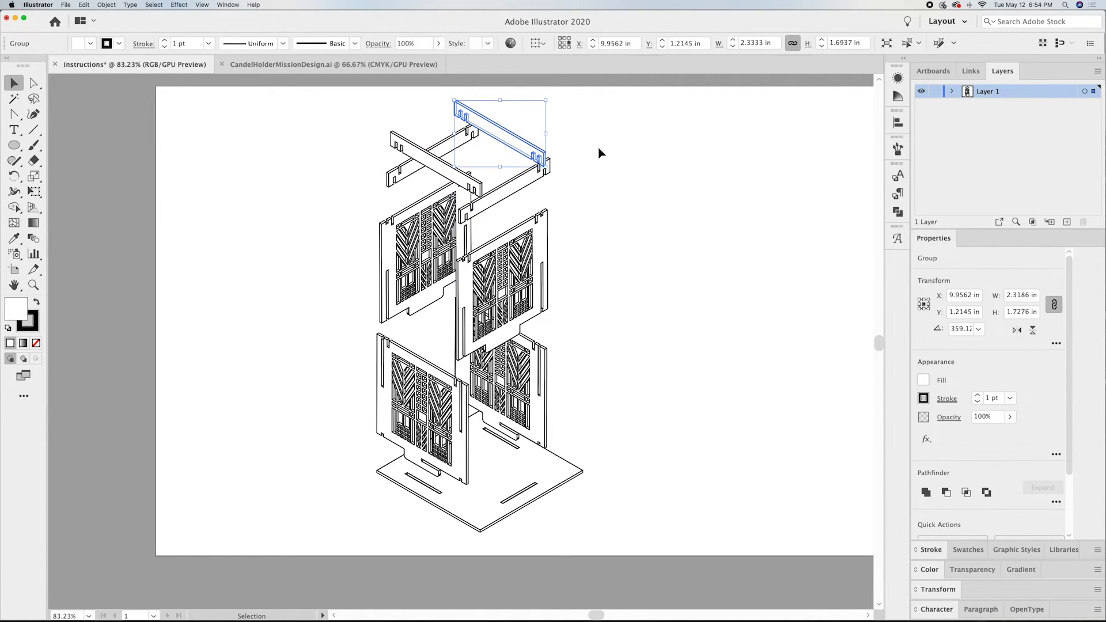
{"action": "left_click", "coordinate": [427, 157]}
{"action": "left_click", "coordinate": [637, 216]}
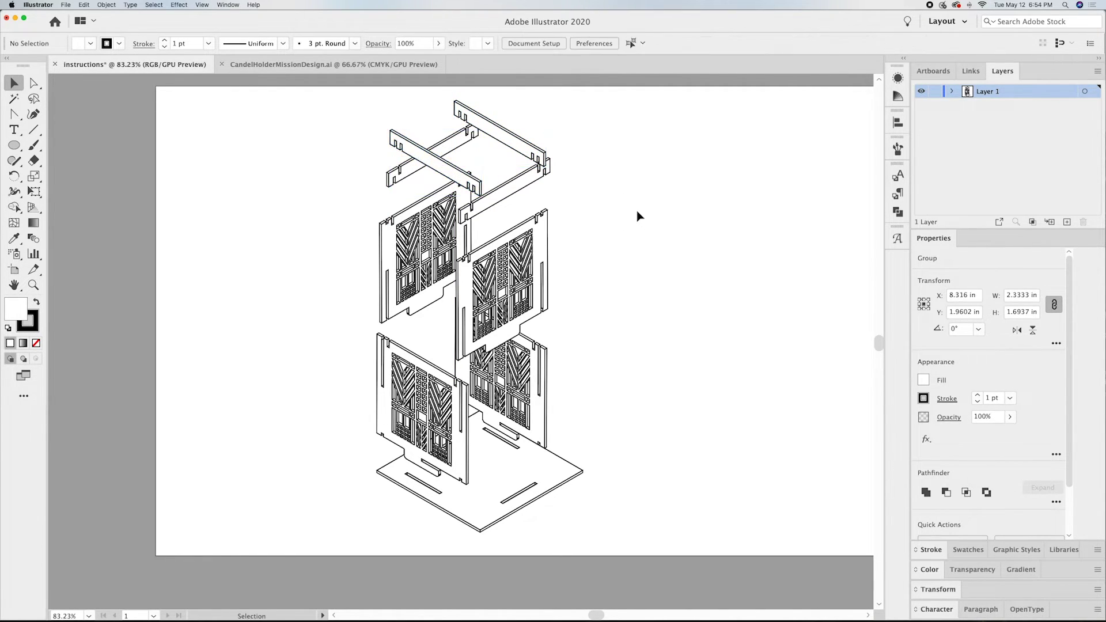
{"action": "left_click", "coordinate": [637, 216]}
{"action": "left_click_drag", "start_coordinate": [540, 305], "coordinate": [546, 305]}
{"action": "left_click", "coordinate": [595, 254]}
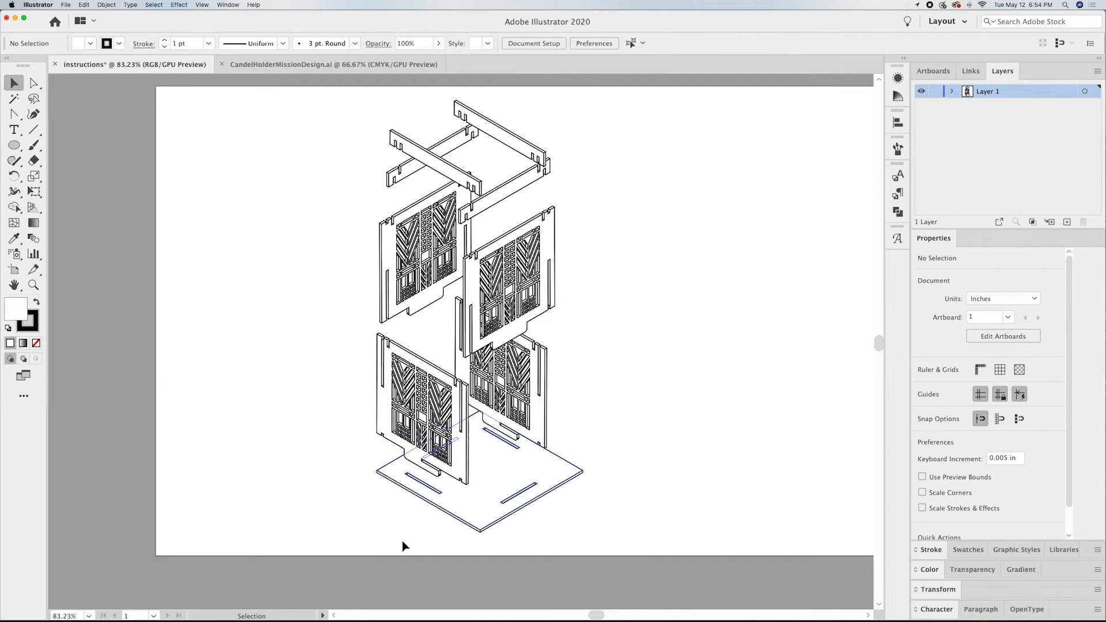
Step: Draw a vertical line left of the stack with an Arrow 2 arrowhead at its bottom end
{"action": "left_click", "coordinate": [33, 129]}
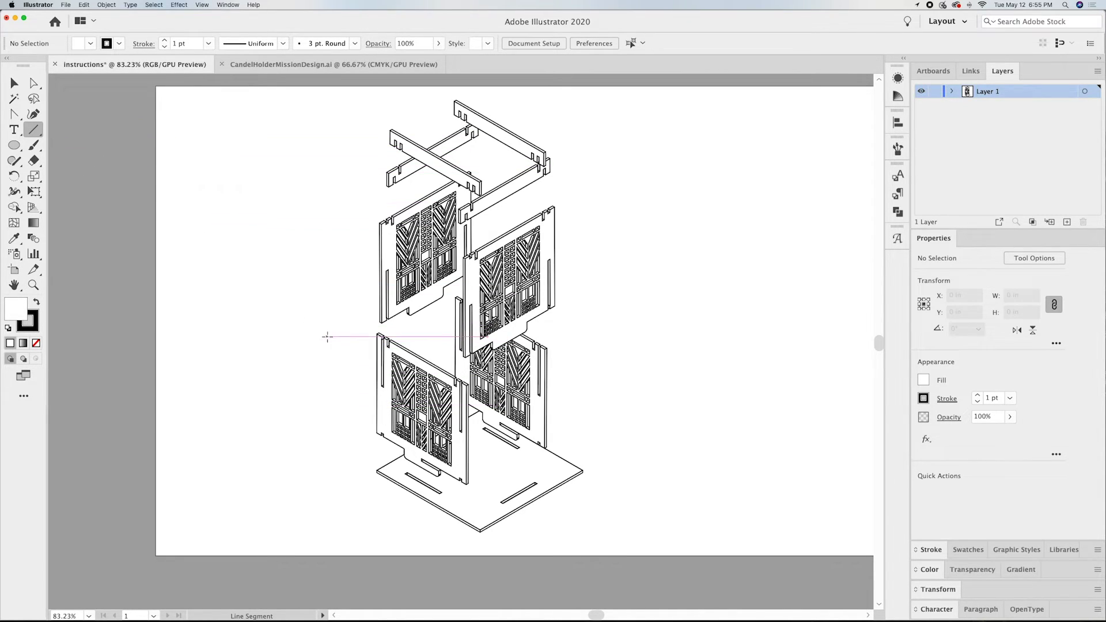
{"action": "left_click_drag", "start_coordinate": [329, 337], "coordinate": [329, 445]}
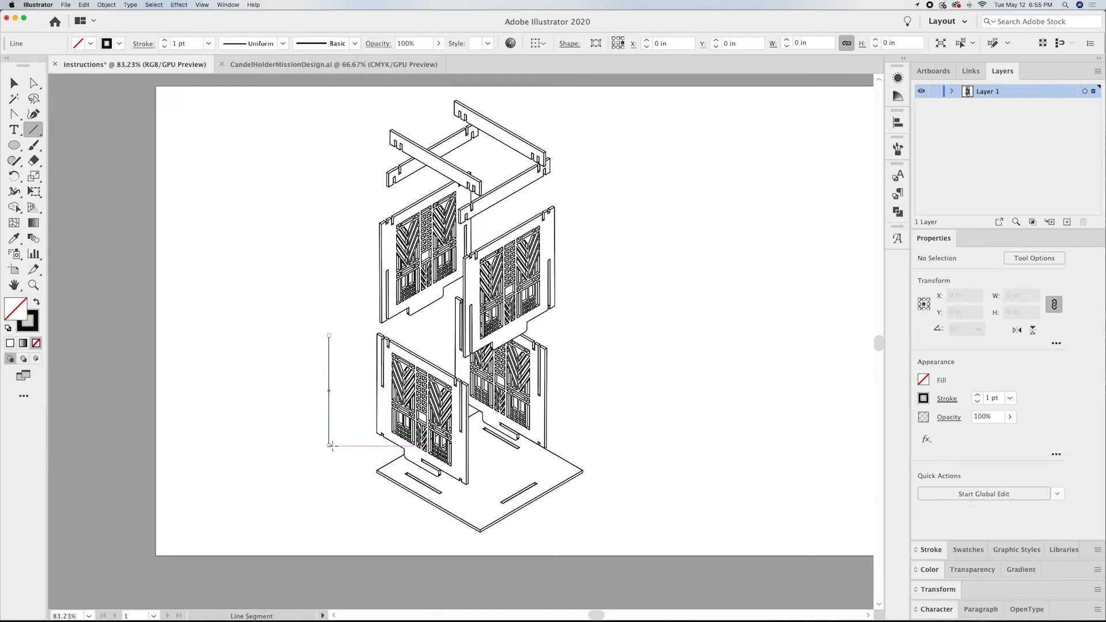
{"action": "left_click", "coordinate": [928, 549]}
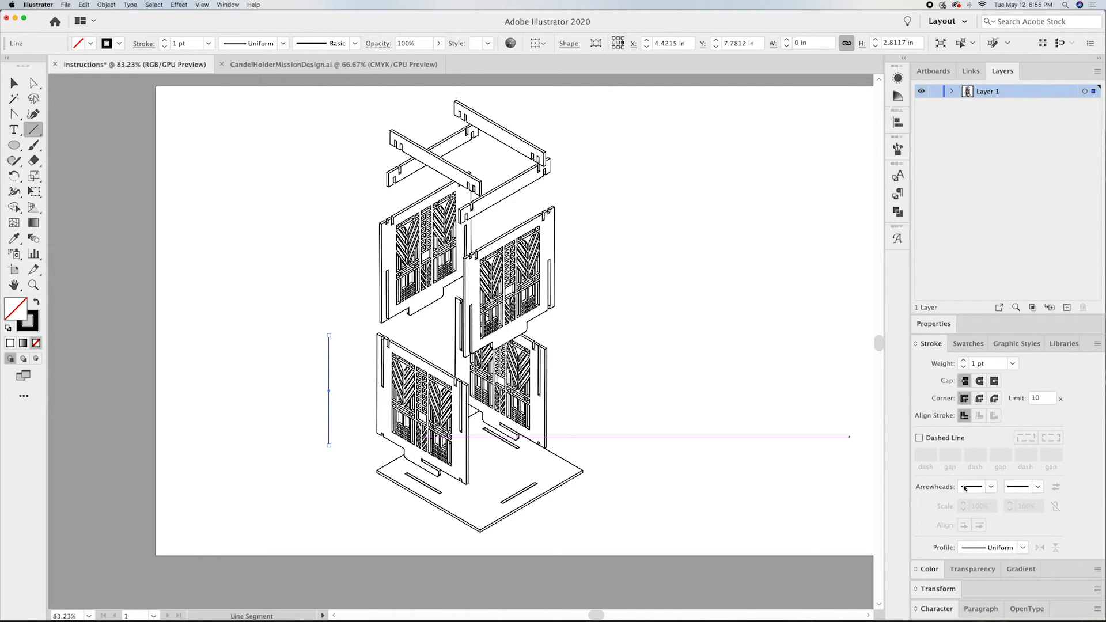
{"action": "left_click", "coordinate": [1037, 486]}
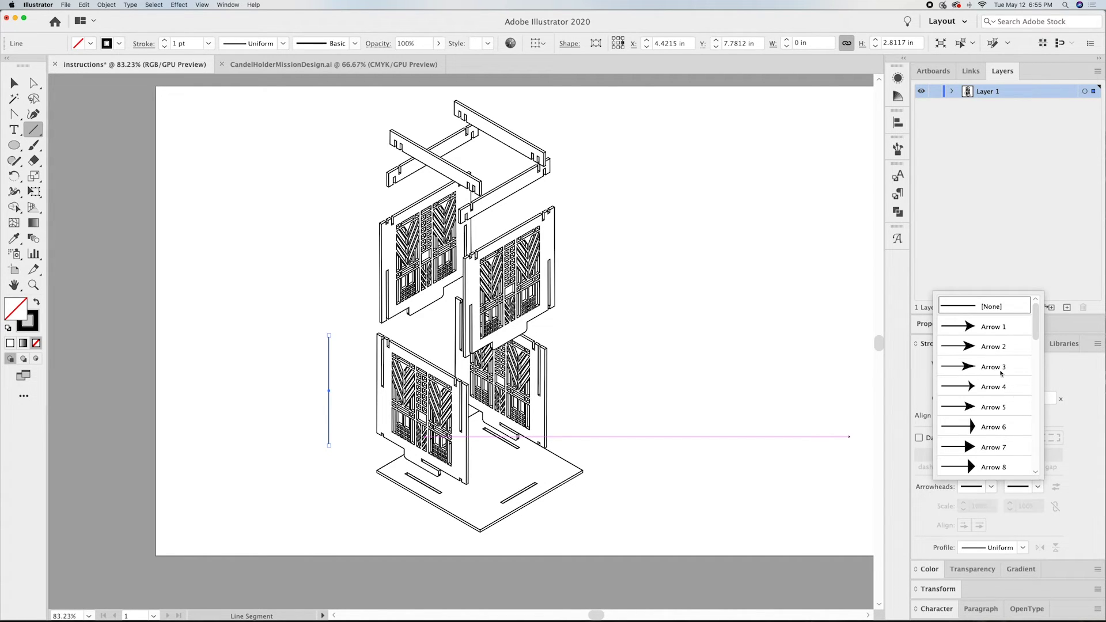
{"action": "left_click", "coordinate": [969, 347]}
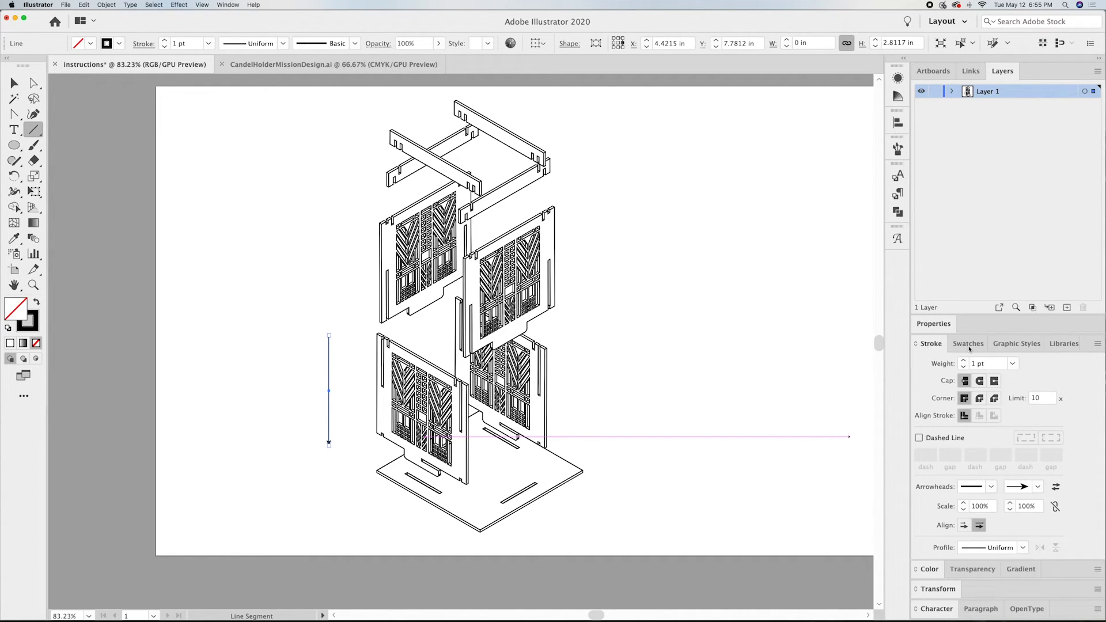
{"action": "left_click", "coordinate": [13, 83]}
{"action": "left_click", "coordinate": [279, 199]}
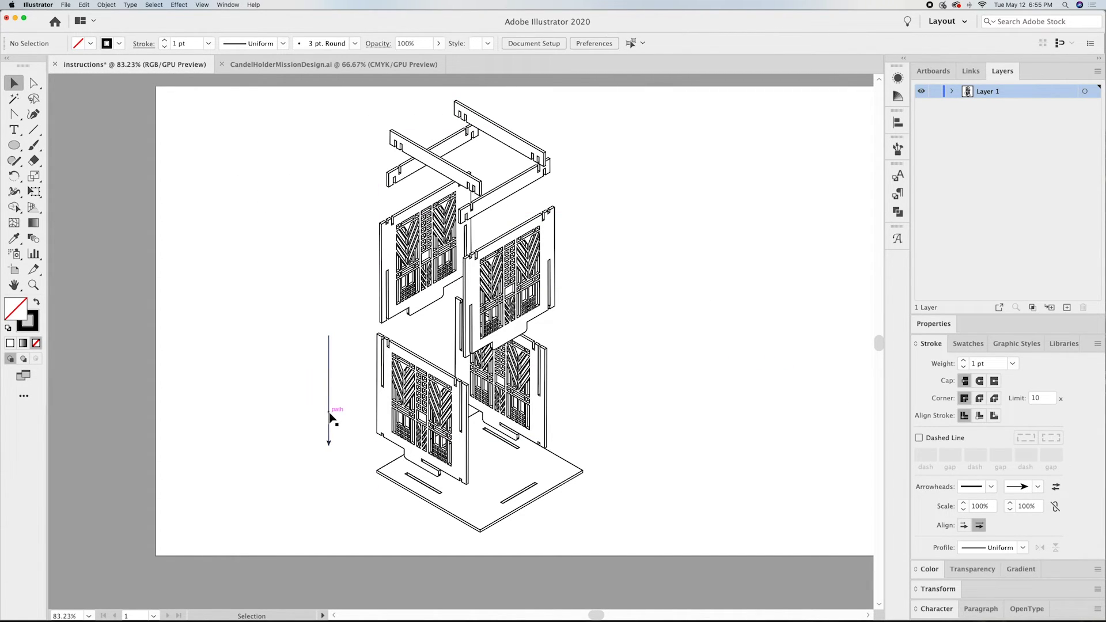
Step: Shift the down arrow about 0.6 in right, beside the lower lattice panels
{"action": "left_click_drag", "start_coordinate": [329, 417], "coordinate": [359, 424]}
{"action": "left_click", "coordinate": [296, 427]}
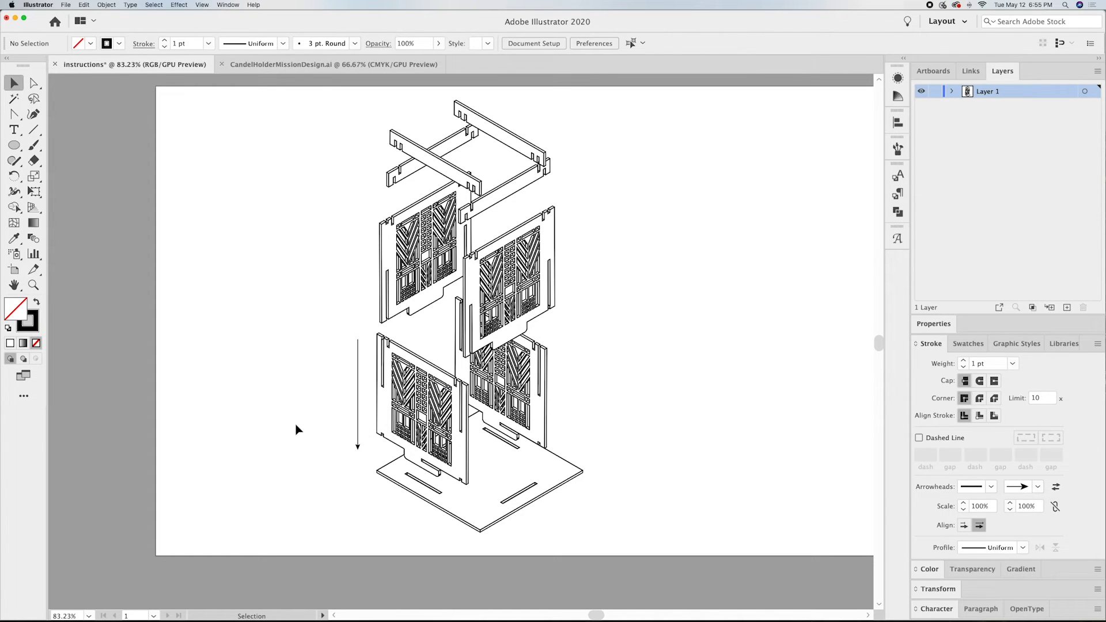